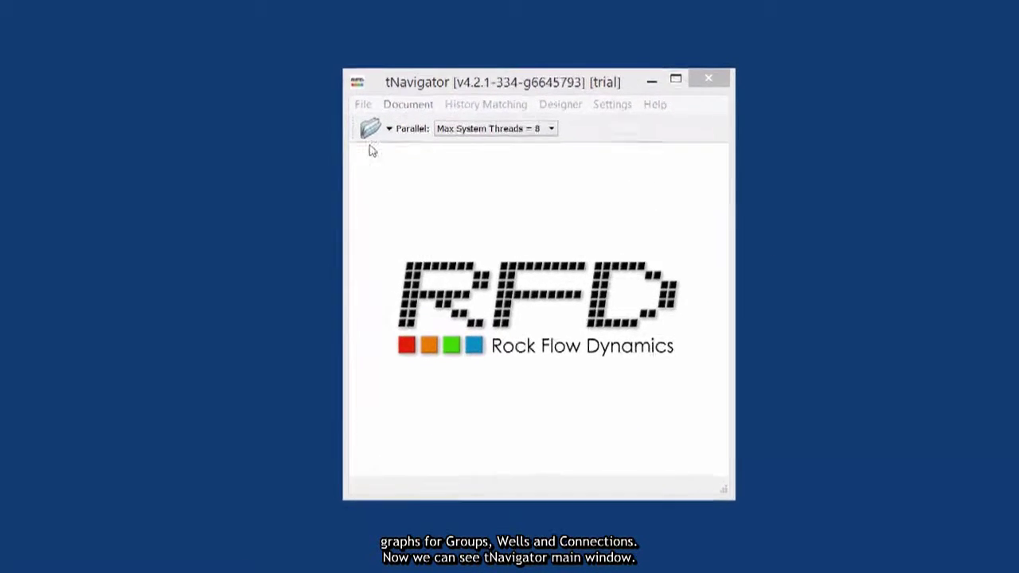
Dismiss the model designer options and keep calculation cores at maximum system threads.
{"action": "left_click", "coordinate": [357, 104]}
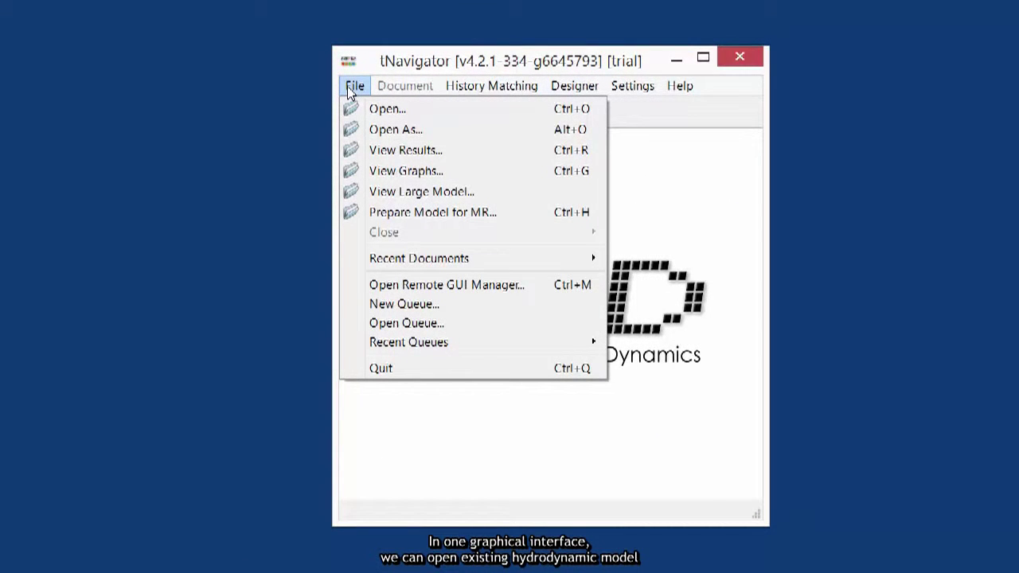
{"action": "mouse_move", "coordinate": [491, 92]}
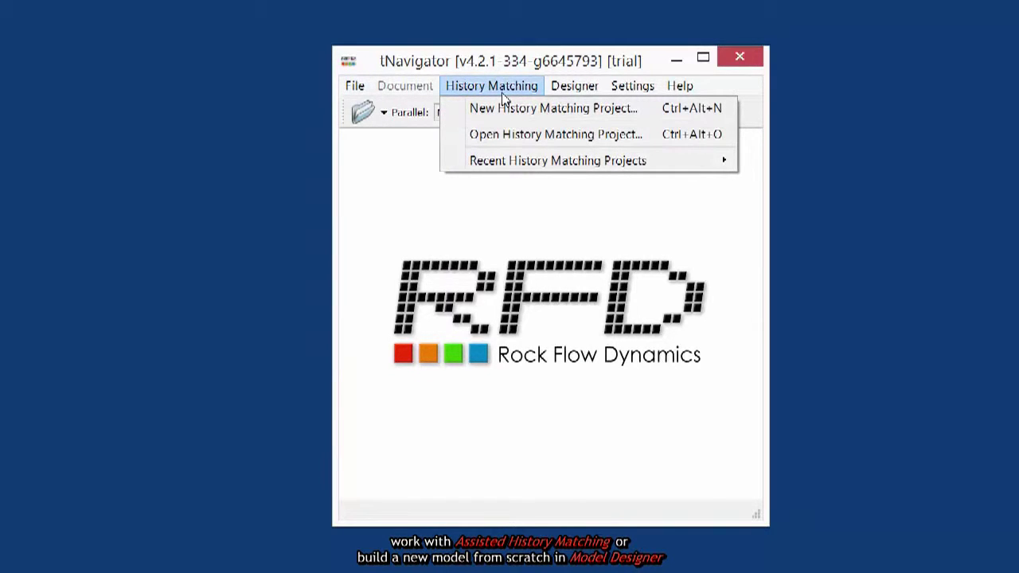
{"action": "mouse_move", "coordinate": [594, 94]}
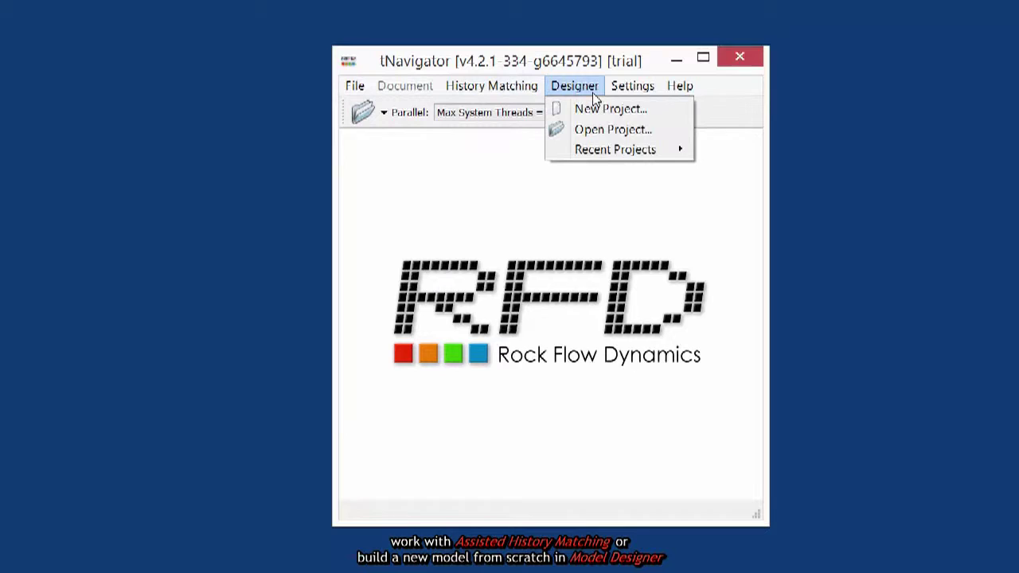
{"action": "left_click", "coordinate": [536, 166]}
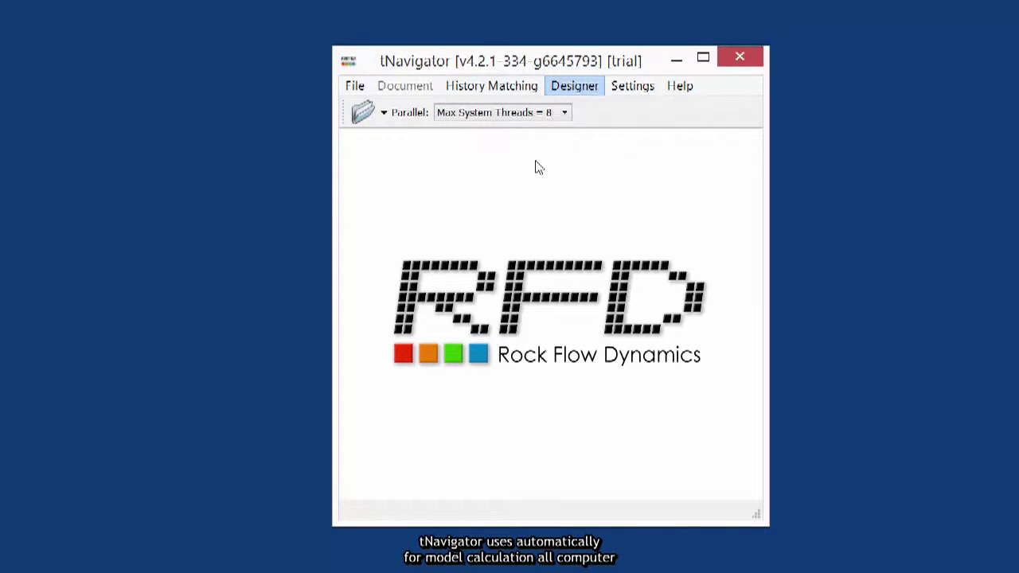
{"action": "left_click", "coordinate": [564, 114]}
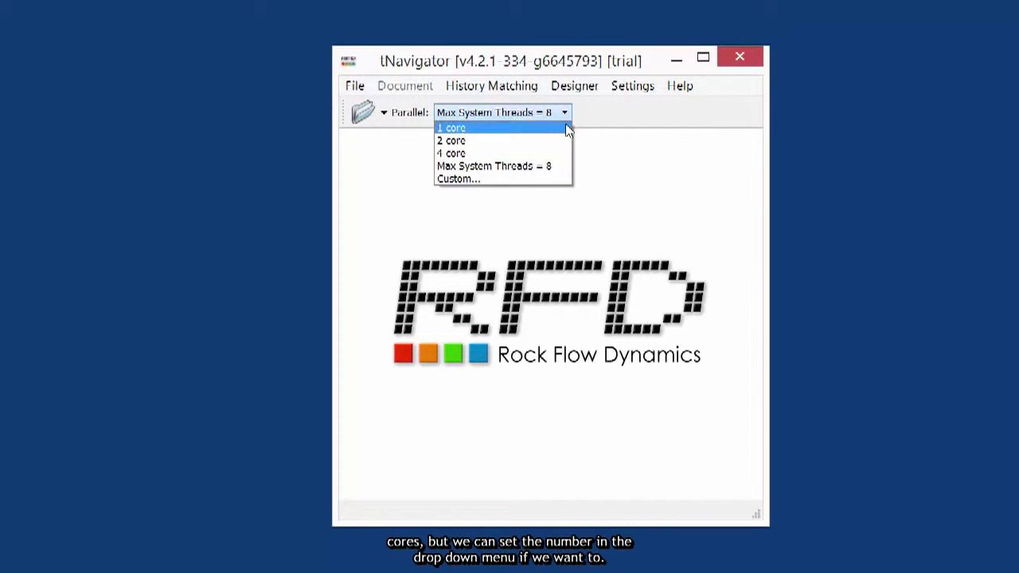
{"action": "left_click", "coordinate": [561, 167]}
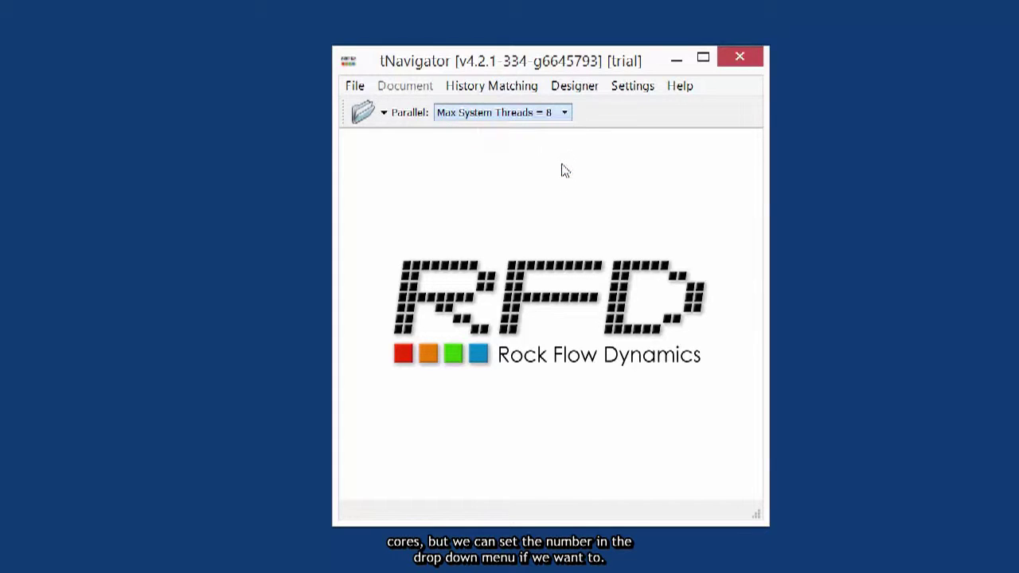
Open hist_demo.data via File > Open As with E100 input syntax.
{"action": "left_click", "coordinate": [355, 87]}
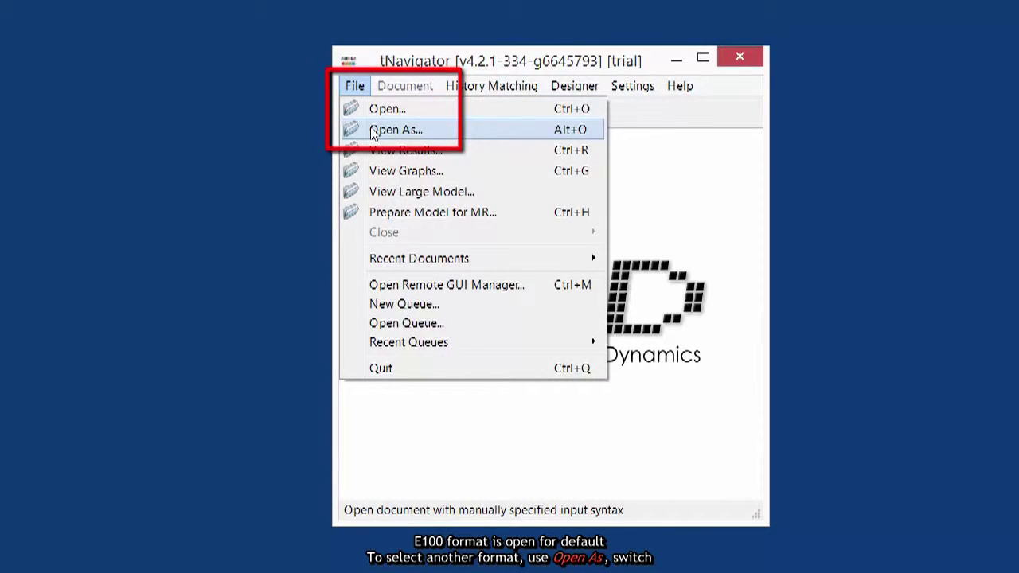
{"action": "left_click", "coordinate": [374, 131]}
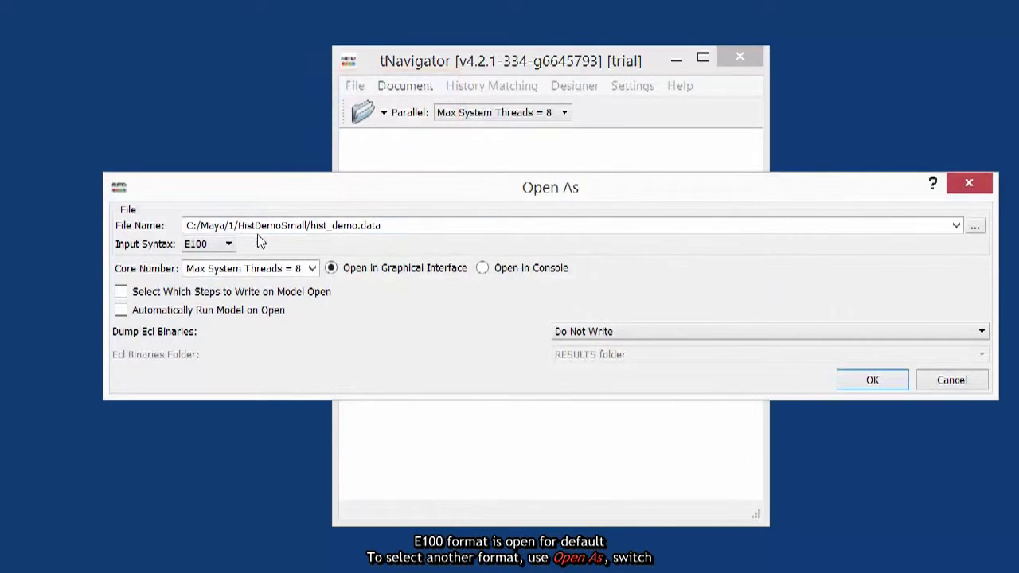
{"action": "left_click", "coordinate": [229, 244]}
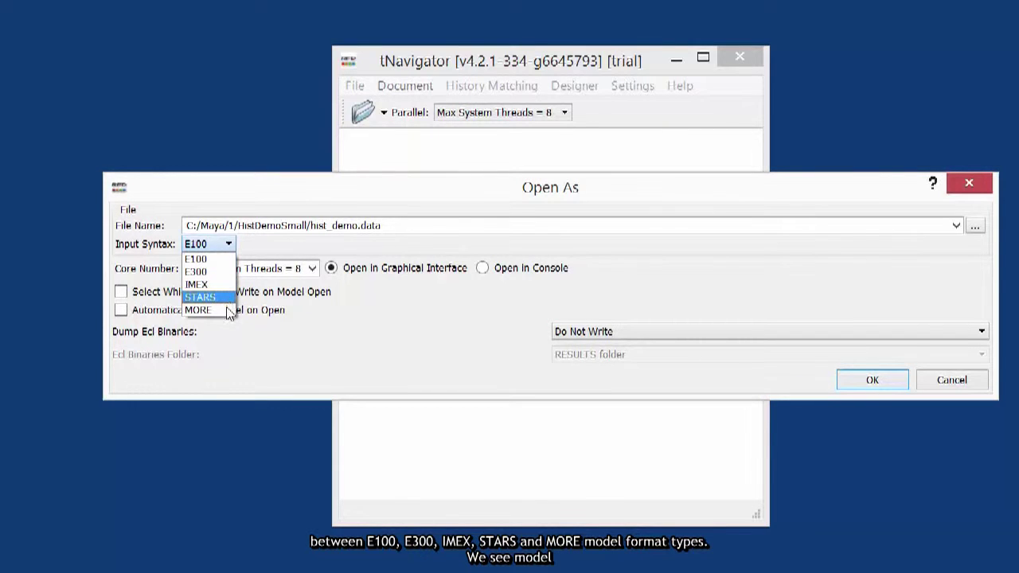
{"action": "left_click", "coordinate": [205, 259]}
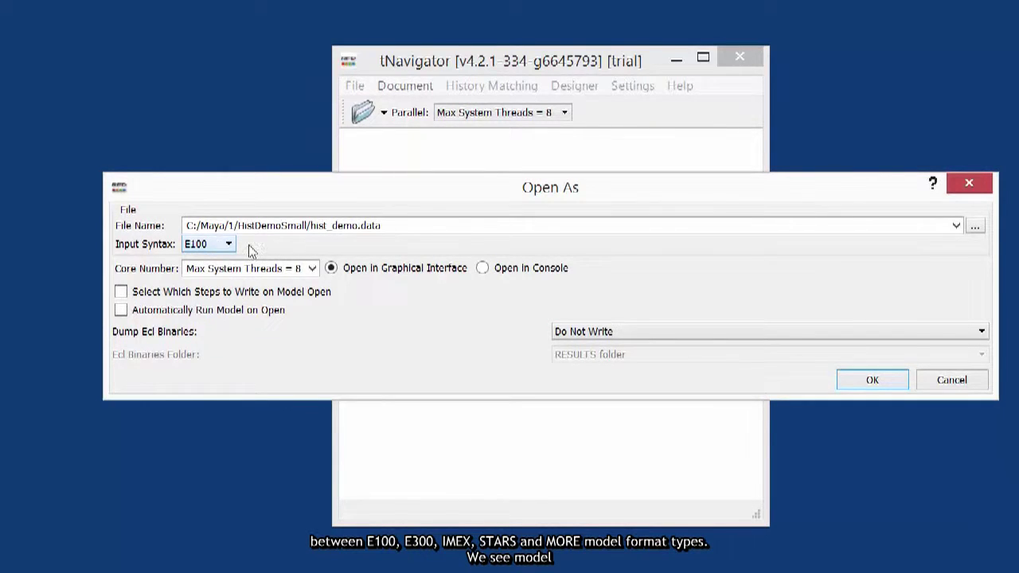
{"action": "left_click", "coordinate": [873, 380]}
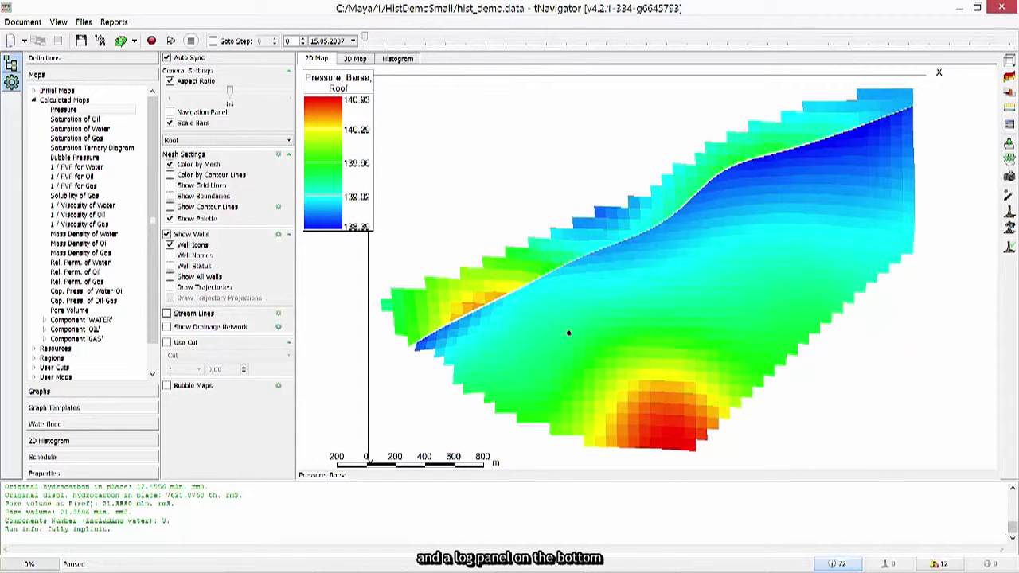
Scroll the log panel and list the model's input and result files.
{"action": "scroll", "coordinate": [1013, 528], "scroll_direction": "up", "scroll_amount": 5}
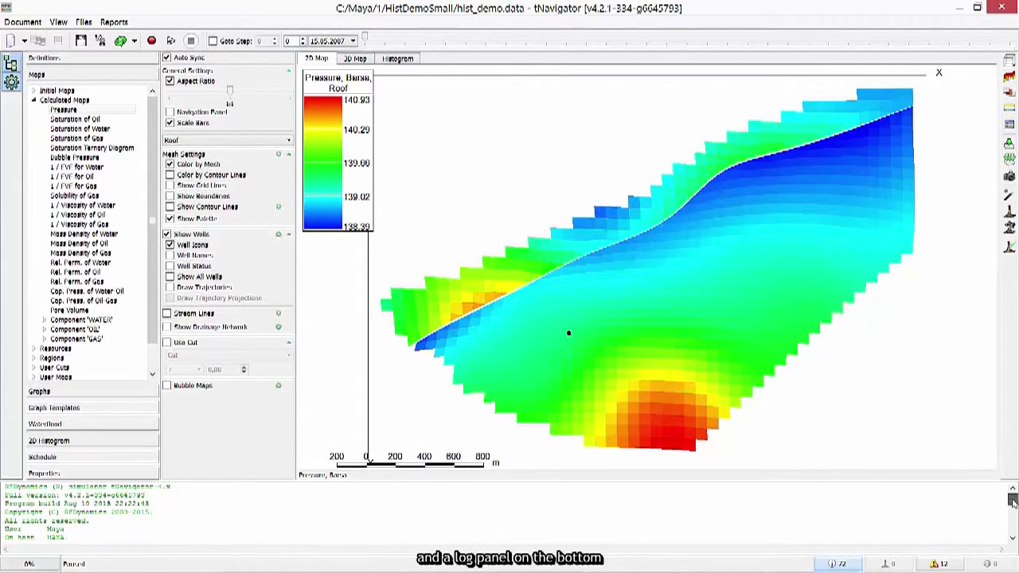
{"action": "left_click_drag", "start_coordinate": [1013, 527], "coordinate": [1013, 537]}
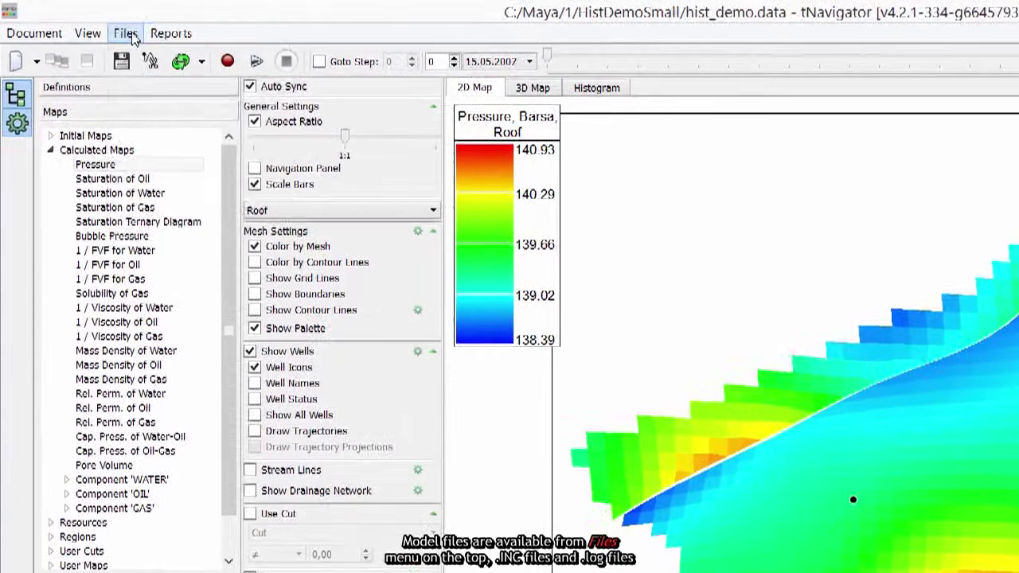
{"action": "left_click", "coordinate": [87, 25]}
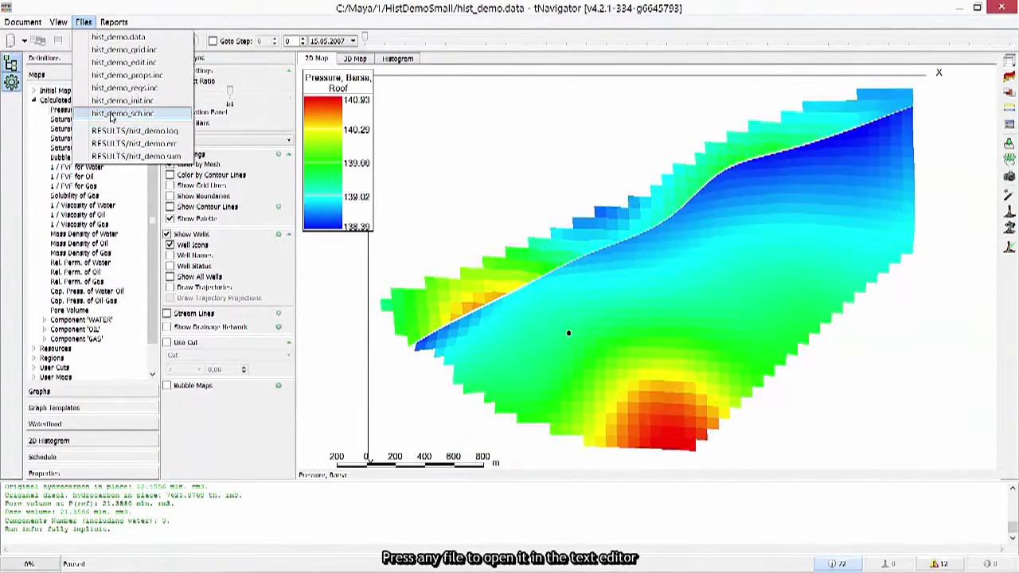
Open hist_demo_sch.inc in Notepad++, scroll through it, then close it.
{"action": "left_click", "coordinate": [112, 116]}
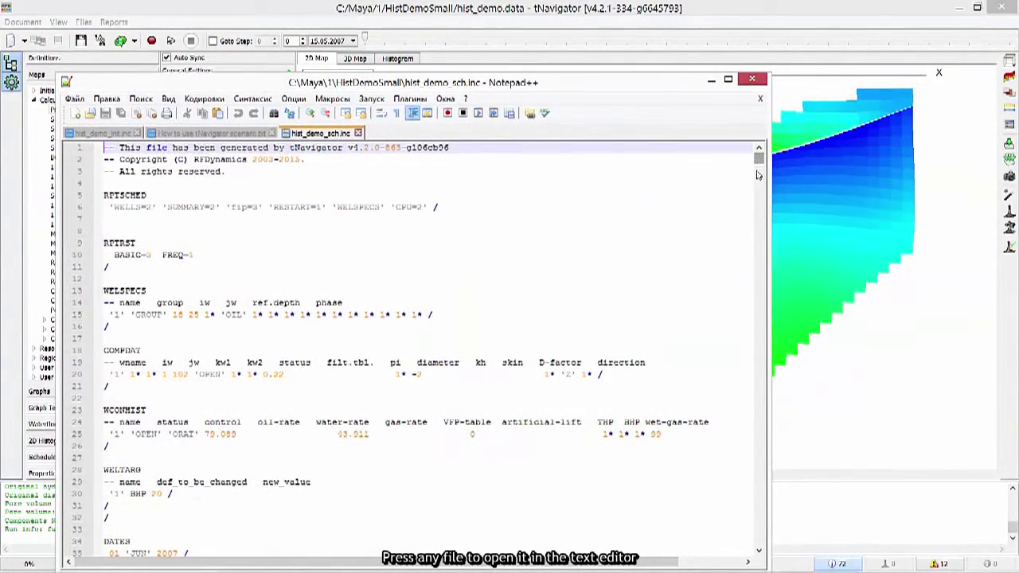
{"action": "mouse_move", "coordinate": [759, 174]}
{"action": "left_mouse_down"}
{"action": "mouse_move", "coordinate": [759, 193]}
{"action": "mouse_move", "coordinate": [759, 181]}
{"action": "left_mouse_up"}
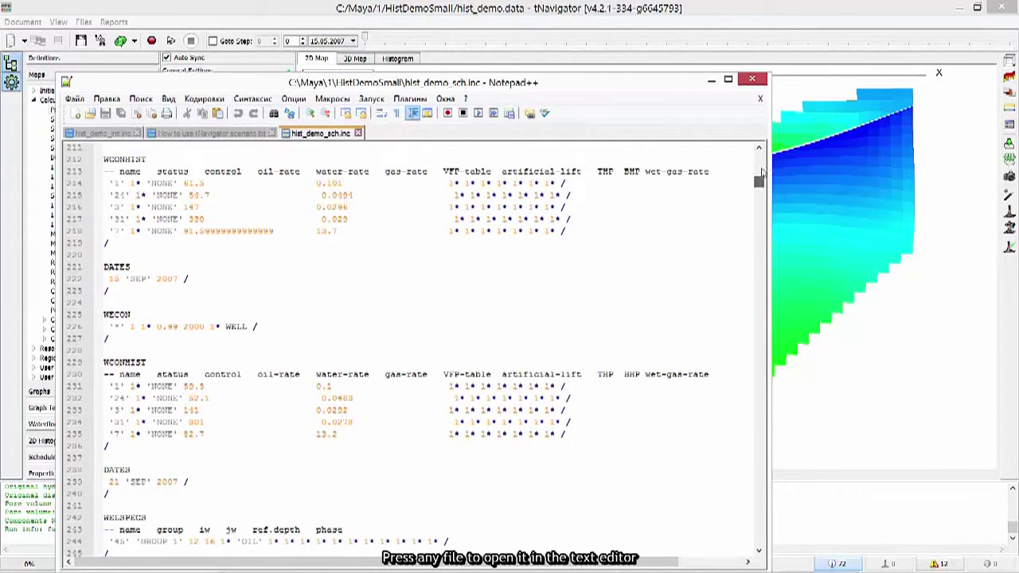
{"action": "left_click", "coordinate": [755, 80]}
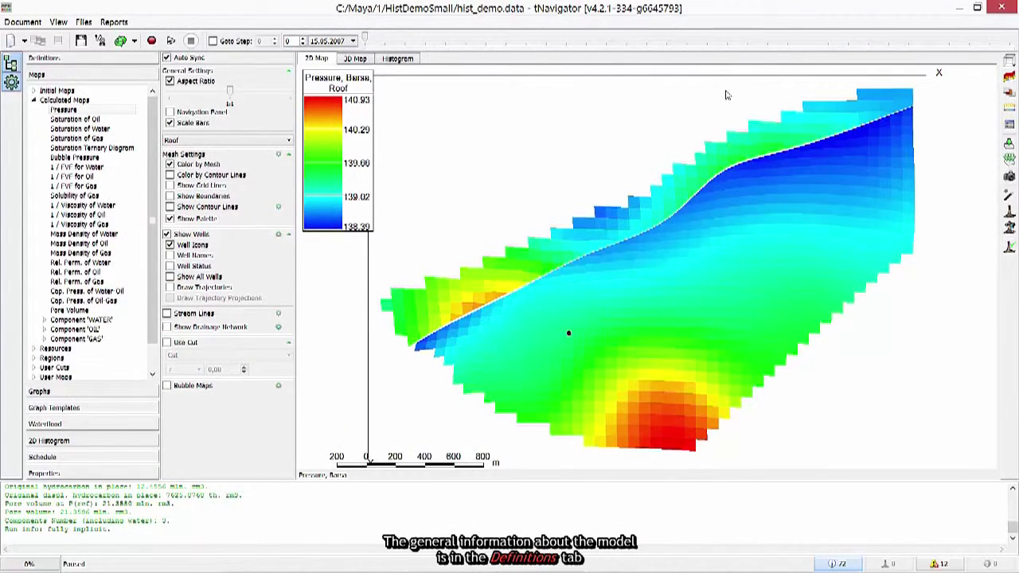
{"action": "left_click", "coordinate": [44, 58]}
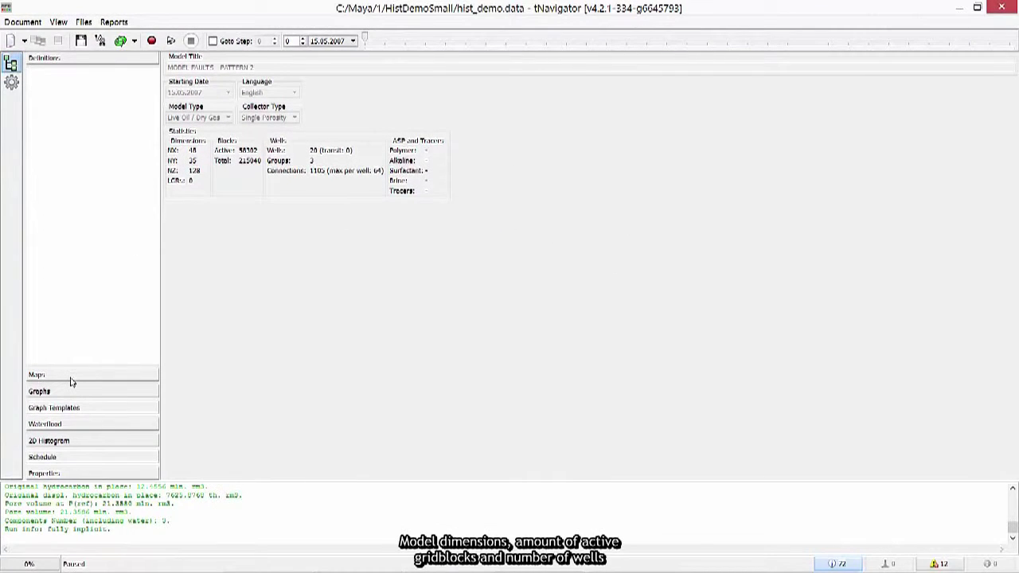
{"action": "left_click", "coordinate": [70, 377]}
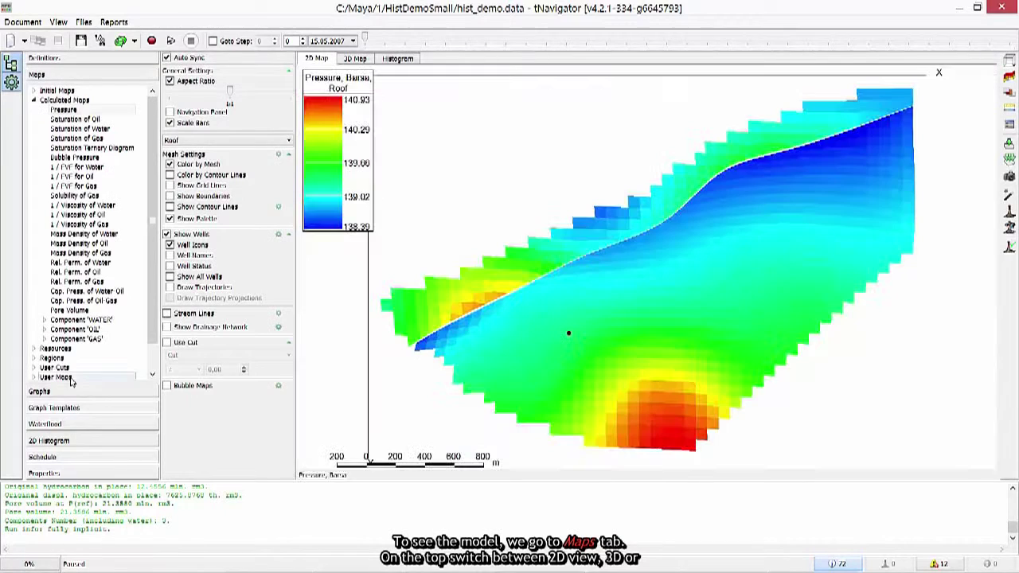
Show pressure as a 3D map, check the histogram, and reorient the 3D reservoir.
{"action": "left_click", "coordinate": [350, 60]}
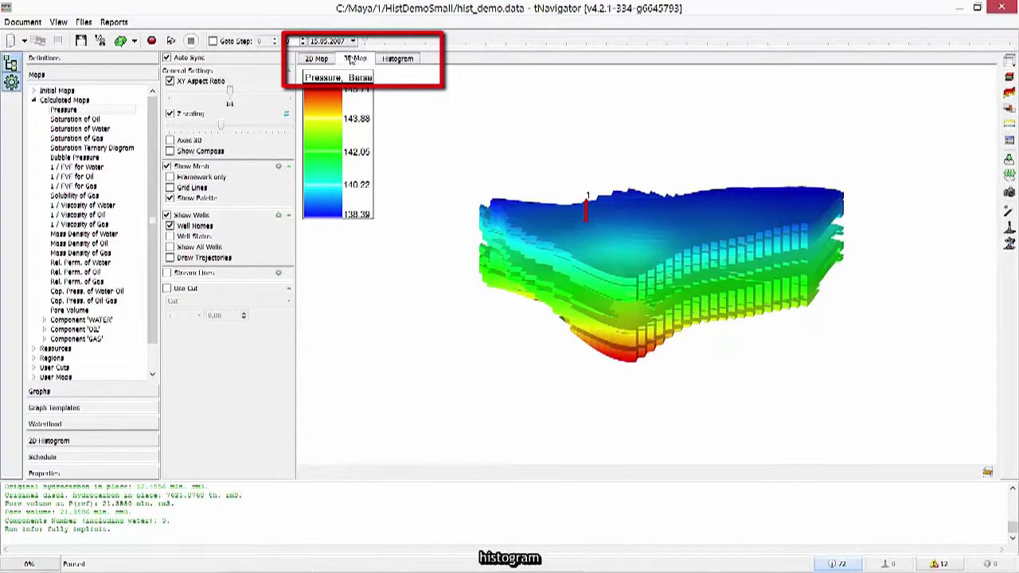
{"action": "left_click", "coordinate": [383, 61]}
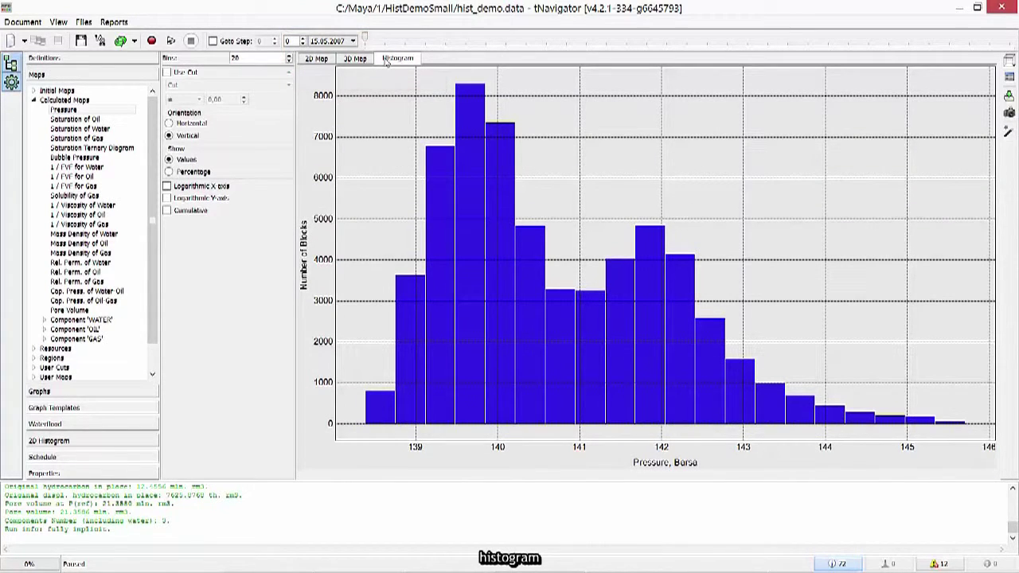
{"action": "left_click", "coordinate": [348, 62]}
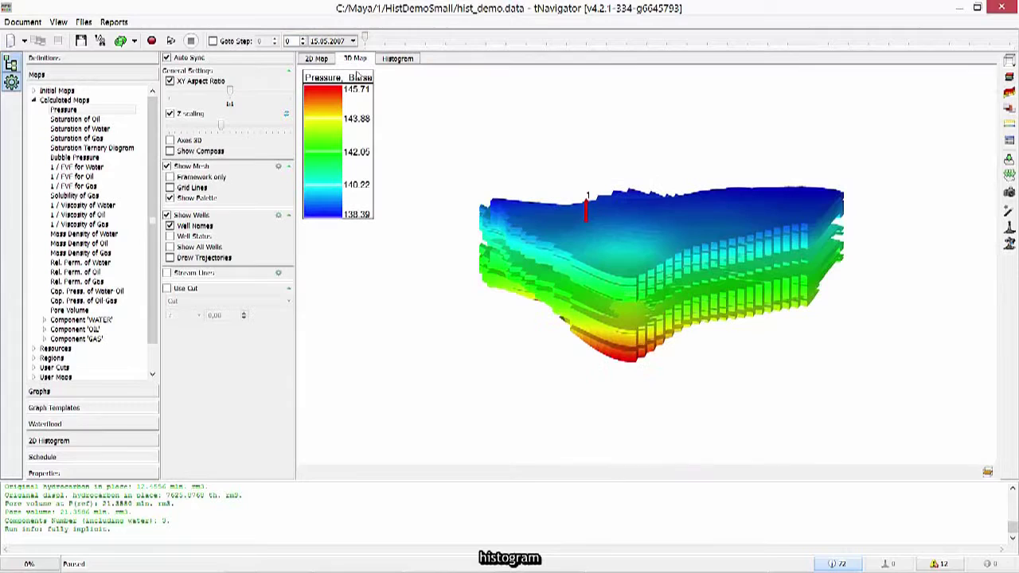
{"action": "left_click_drag", "start_coordinate": [658, 301], "coordinate": [617, 267]}
{"action": "right_click_drag", "start_coordinate": [617, 268], "coordinate": [665, 270]}
Advance the time slider to 01.08.2008 so the drilled wells appear.
{"action": "scroll", "coordinate": [633, 271], "scroll_direction": "up", "scroll_amount": 4}
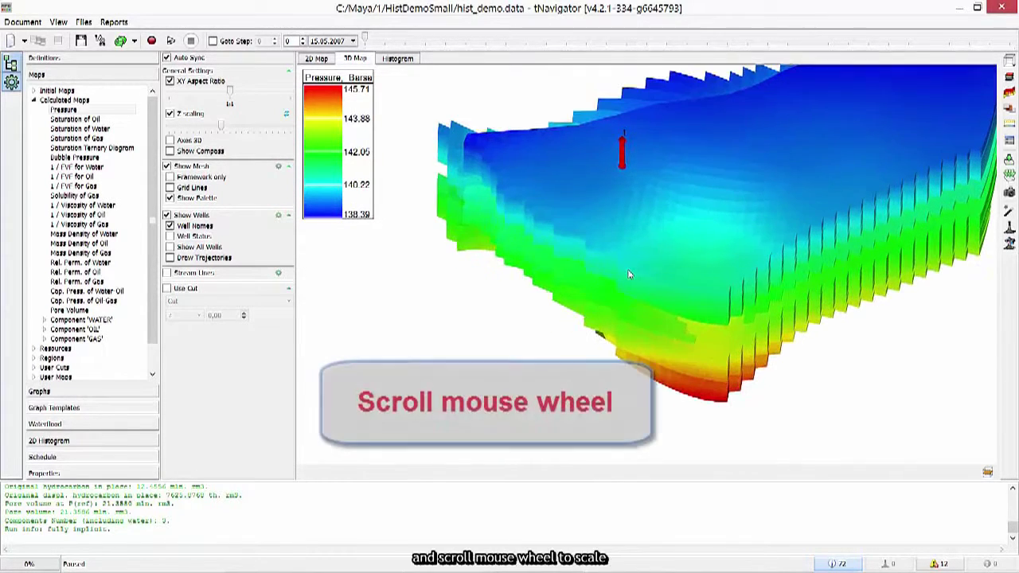
{"action": "scroll", "coordinate": [637, 279], "scroll_direction": "down", "scroll_amount": 4}
{"action": "scroll", "coordinate": [640, 285], "scroll_direction": "up", "scroll_amount": 4}
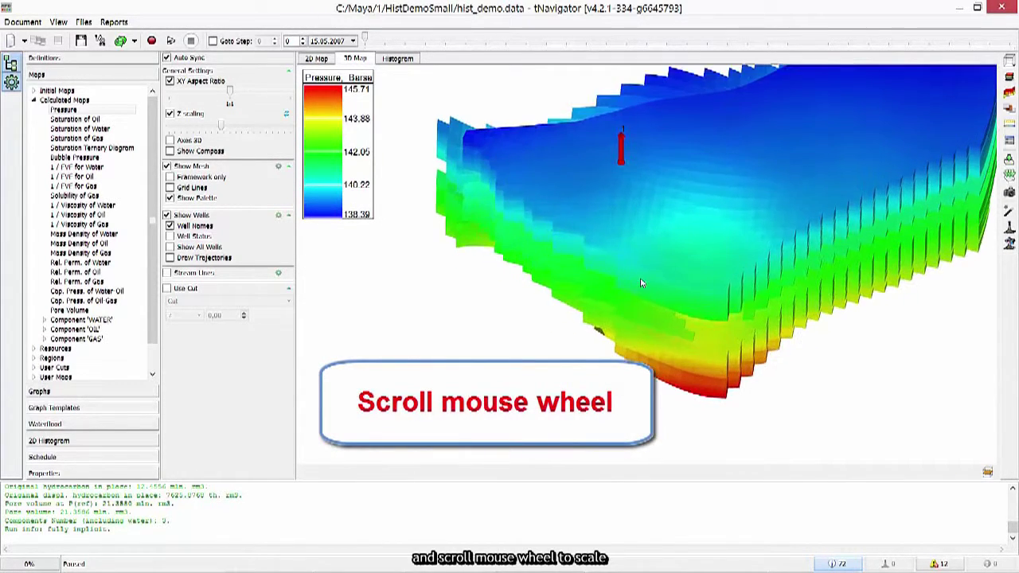
{"action": "scroll", "coordinate": [543, 309], "scroll_direction": "down", "scroll_amount": 3}
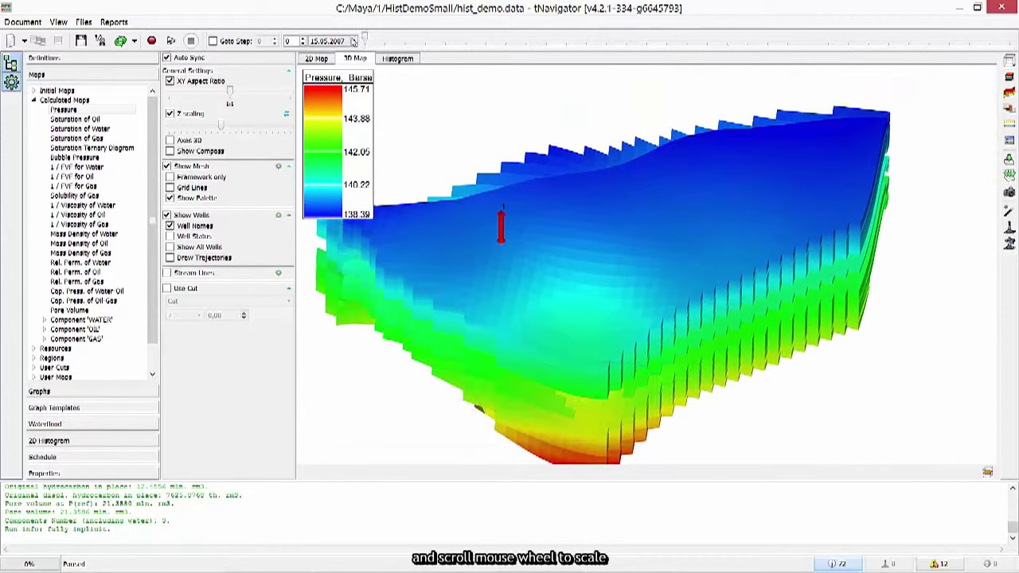
{"action": "mouse_move", "coordinate": [365, 38]}
{"action": "left_mouse_down"}
{"action": "mouse_move", "coordinate": [541, 37]}
{"action": "mouse_move", "coordinate": [560, 69]}
{"action": "mouse_move", "coordinate": [607, 68]}
{"action": "left_mouse_up"}
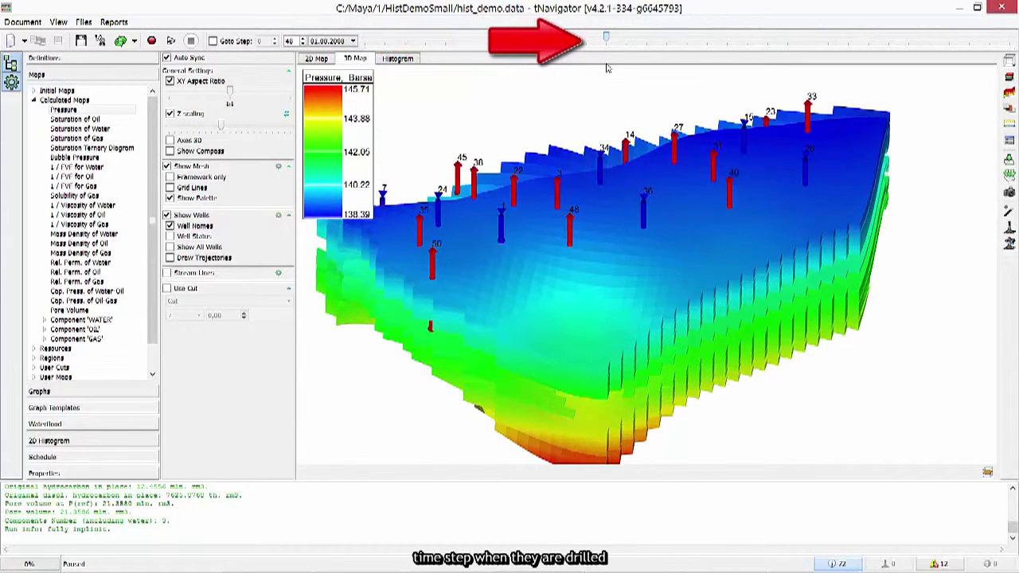
Display the initial maps Porosity, Permeability X and Permeability Y on the 3D model.
{"action": "left_click", "coordinate": [35, 91]}
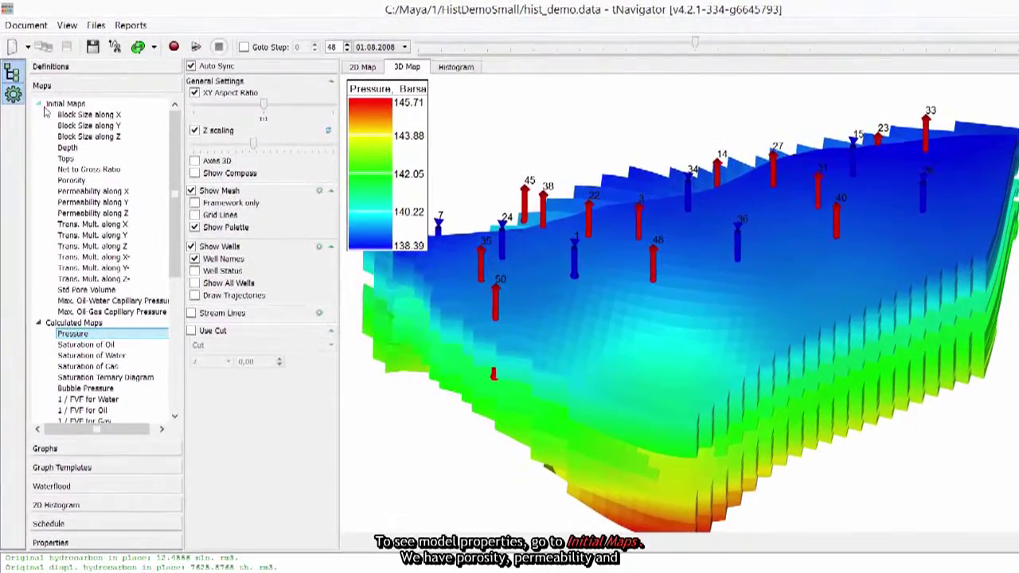
{"action": "left_click", "coordinate": [87, 180]}
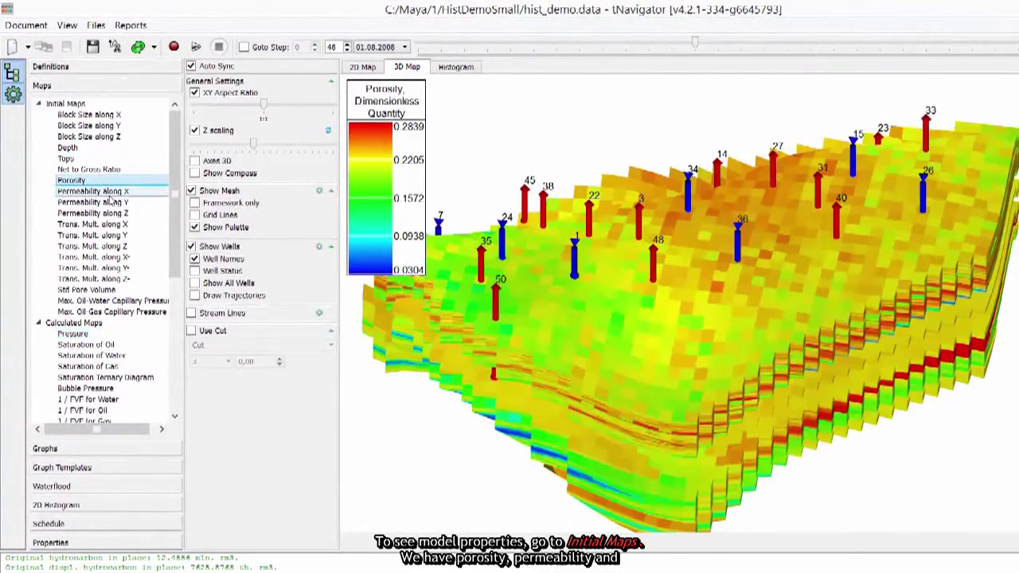
{"action": "left_click", "coordinate": [111, 195]}
{"action": "left_click", "coordinate": [114, 203]}
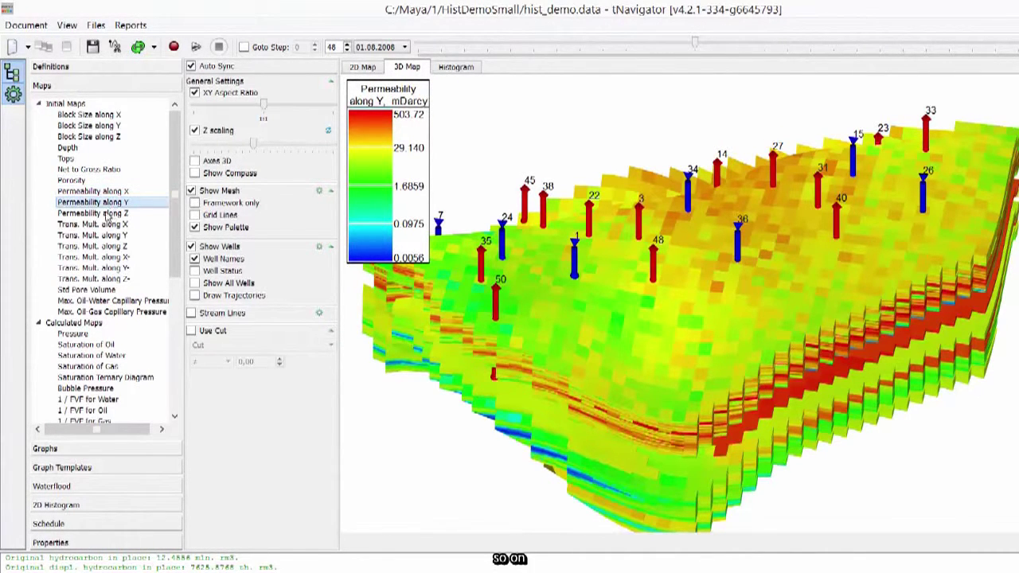
{"action": "left_click", "coordinate": [38, 103]}
Display the calculated Pressure, Oil Saturation and Water Saturation maps.
{"action": "left_click", "coordinate": [75, 128]}
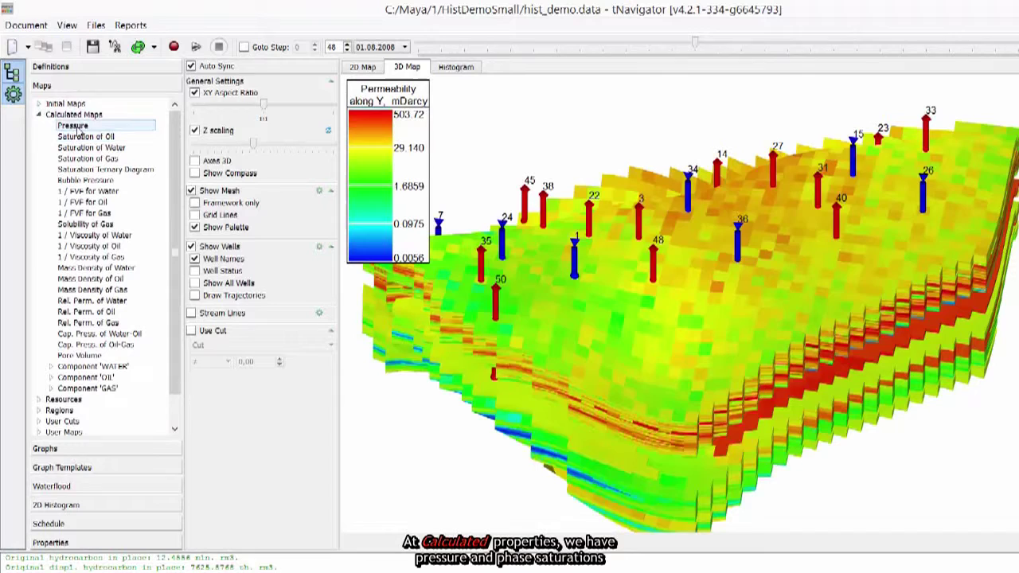
{"action": "left_click", "coordinate": [82, 137]}
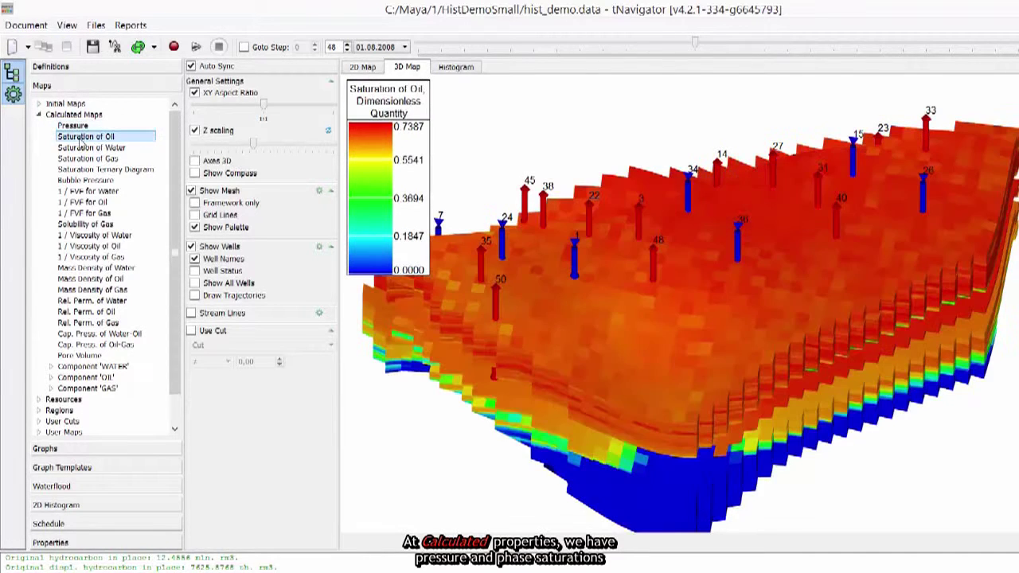
{"action": "left_click", "coordinate": [80, 147]}
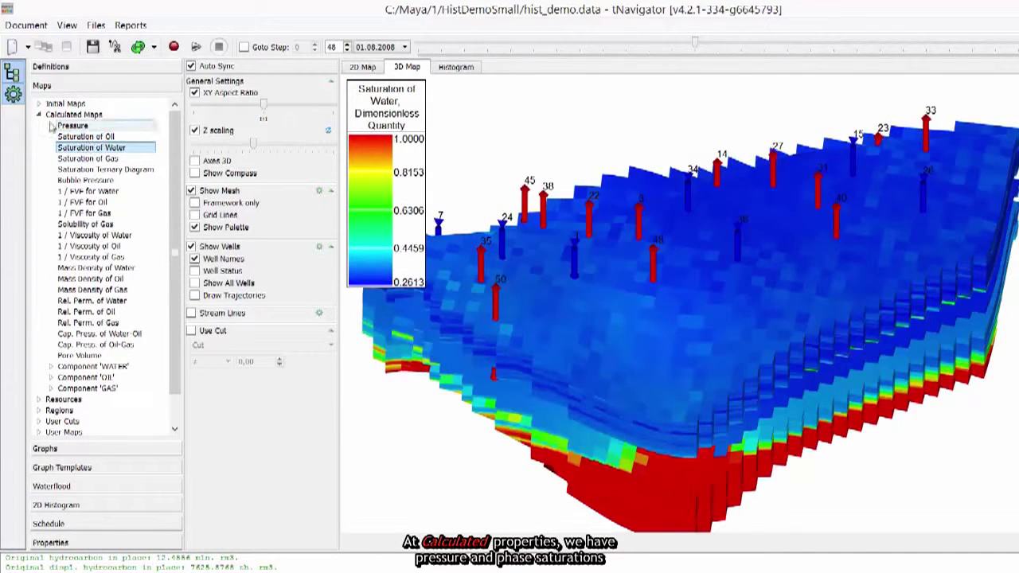
{"action": "left_click", "coordinate": [38, 115]}
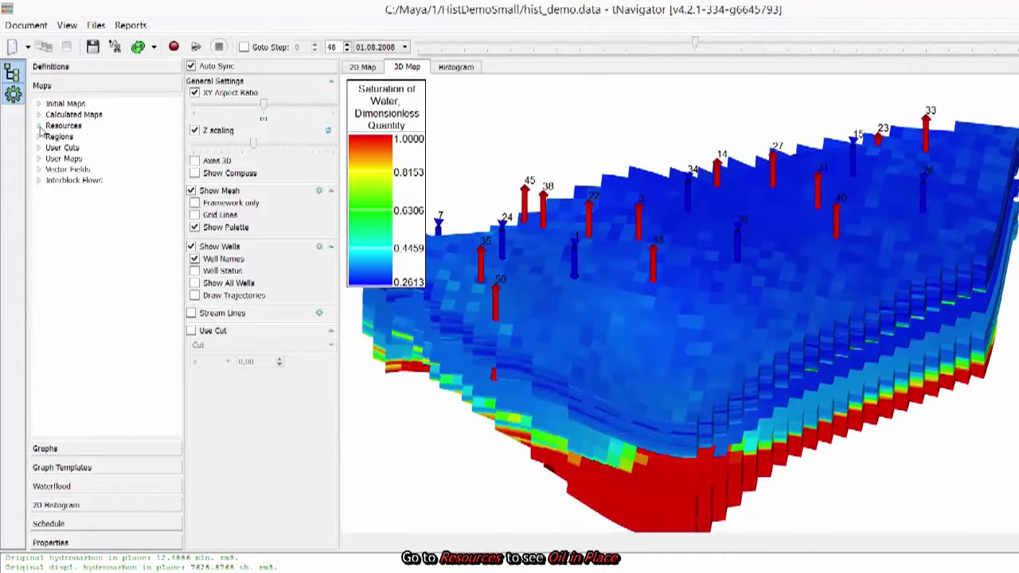
Display the Resources maps Oil in Place, Mobile Oil in Place (Mass) and Gas in Place.
{"action": "left_click", "coordinate": [38, 126]}
{"action": "left_click", "coordinate": [75, 137]}
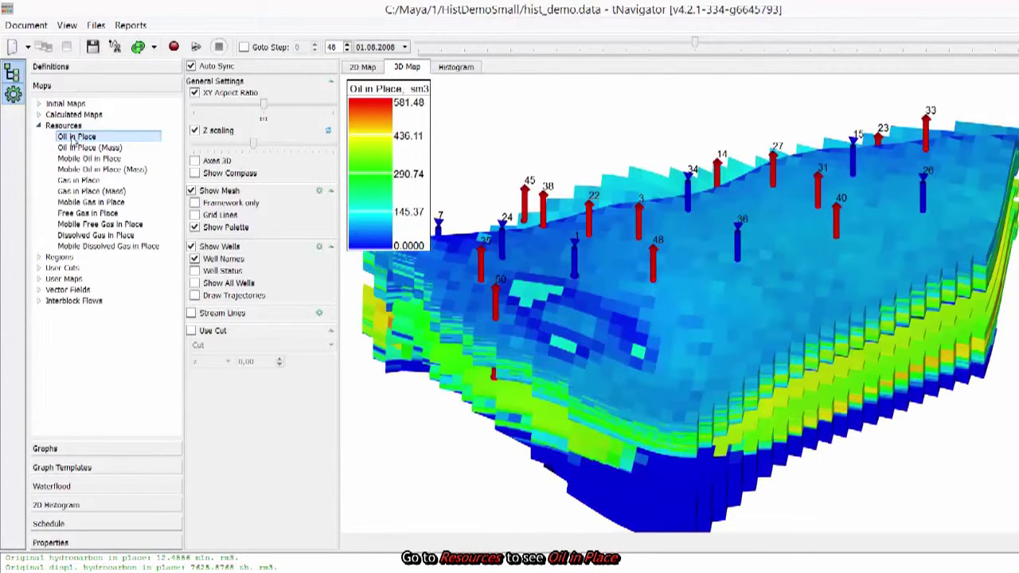
{"action": "left_click", "coordinate": [92, 170]}
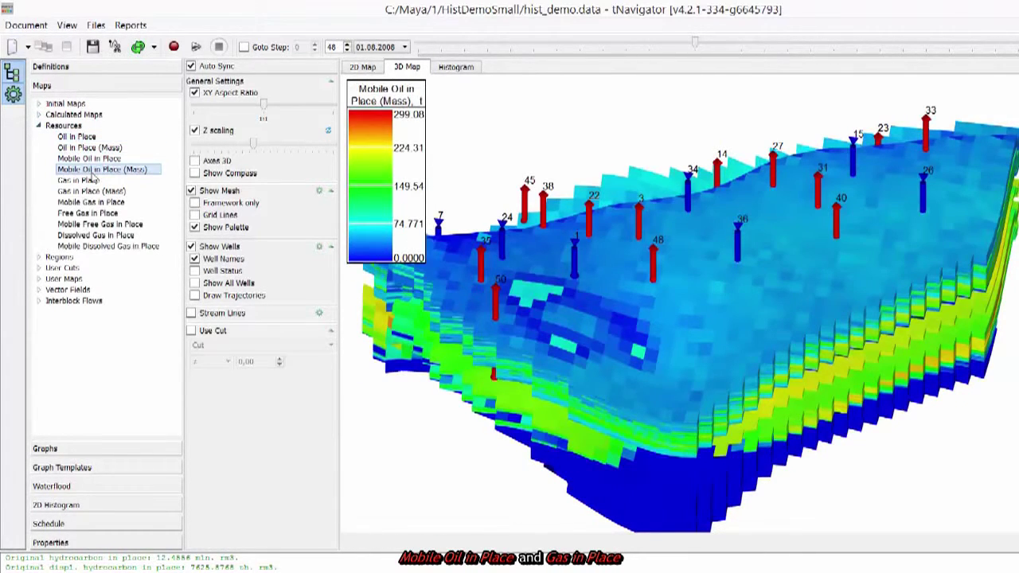
{"action": "left_click", "coordinate": [92, 181]}
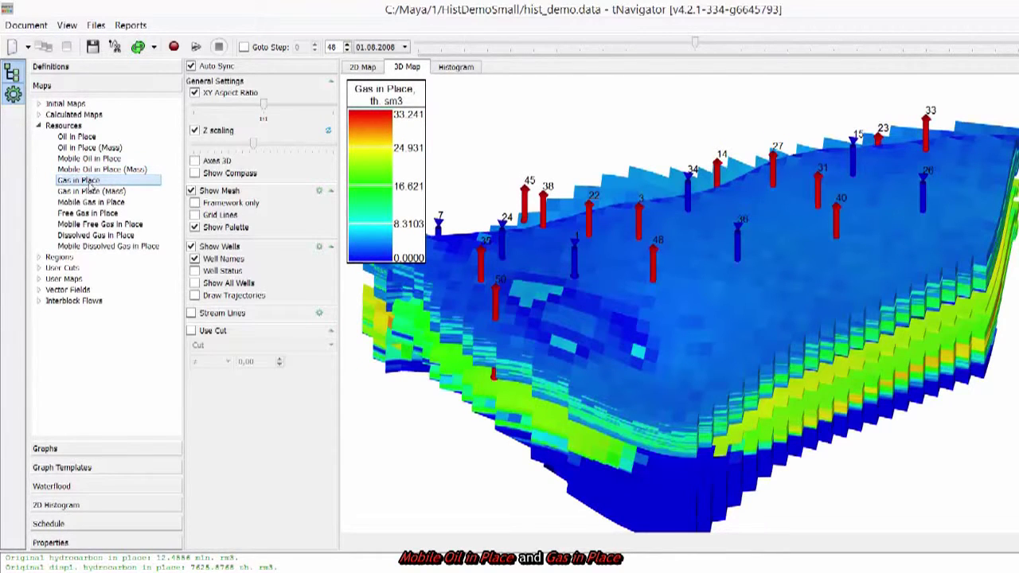
Colour the model by SATNUM regions, then by EQLNUM equilibrium regions.
{"action": "left_click", "coordinate": [39, 257]}
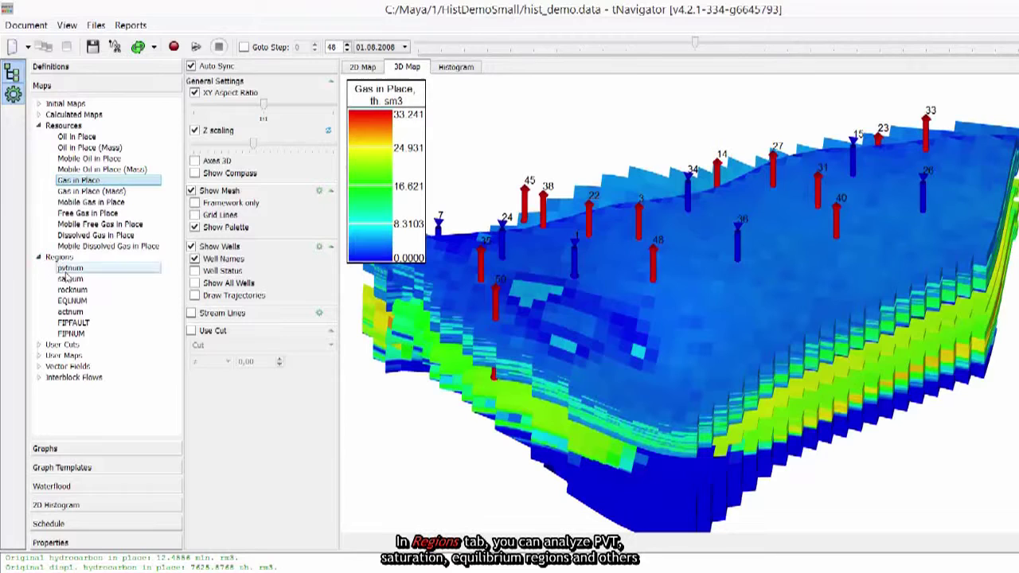
{"action": "left_click", "coordinate": [70, 279]}
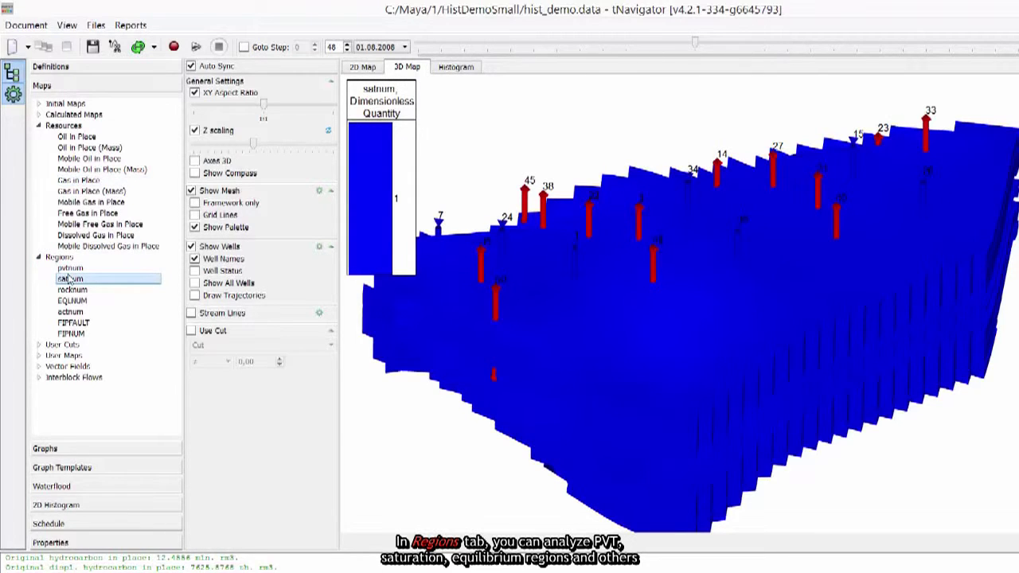
{"action": "left_click", "coordinate": [74, 301]}
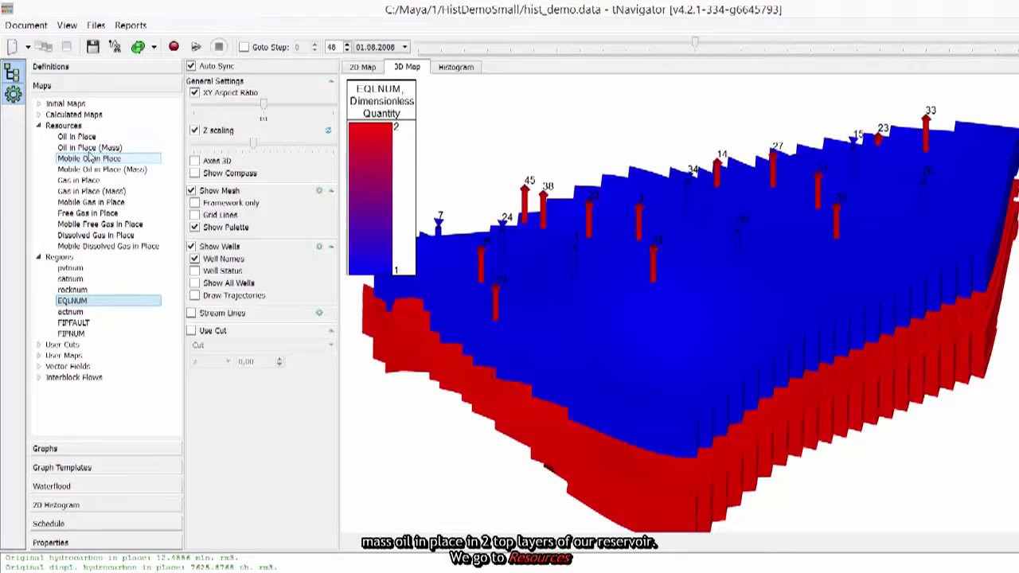
Switch the 3D map to Resources > Mobile Oil in Place (Mass).
{"action": "left_click", "coordinate": [38, 126]}
{"action": "left_click", "coordinate": [38, 126]}
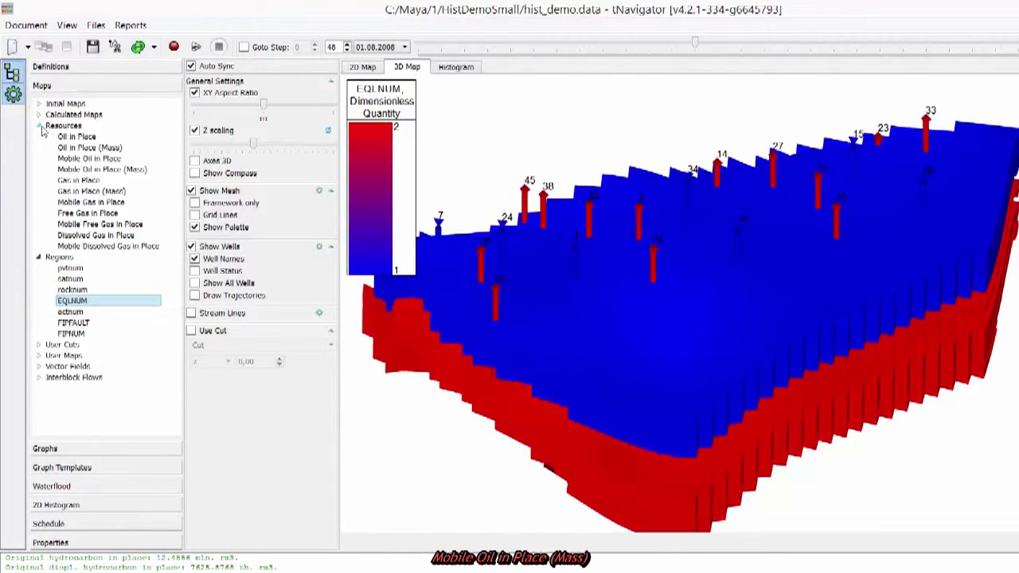
{"action": "left_click", "coordinate": [97, 168]}
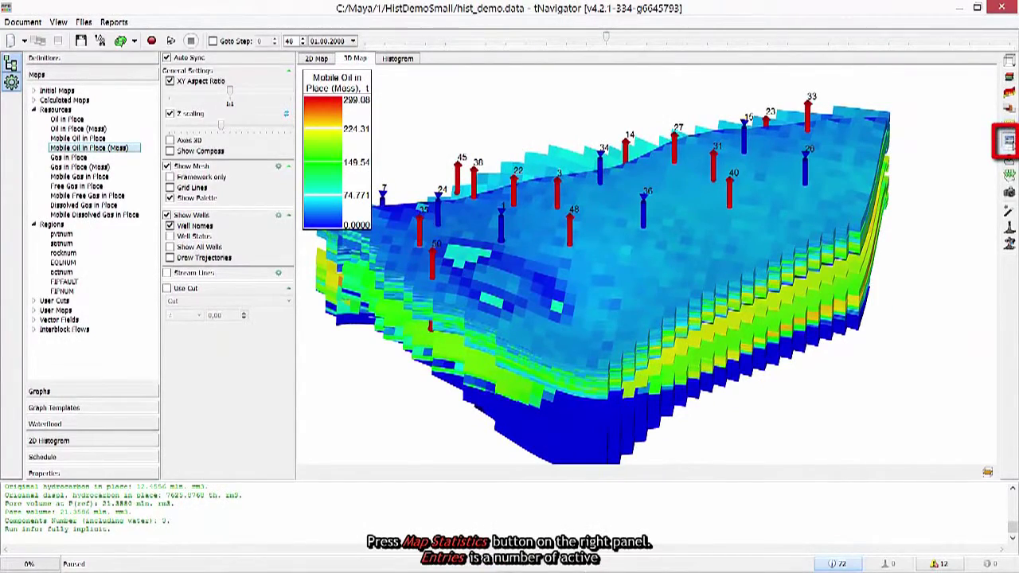
Open the map statistics and read the 5561.9 th. t sum over 58302 cells.
{"action": "left_click", "coordinate": [1008, 141]}
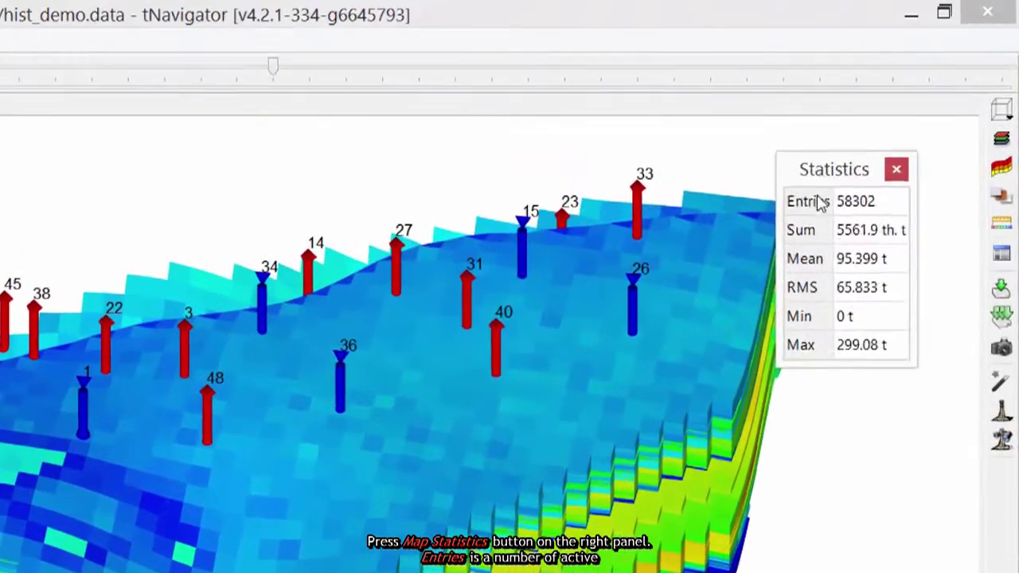
{"action": "left_click_drag", "start_coordinate": [820, 203], "coordinate": [814, 248]}
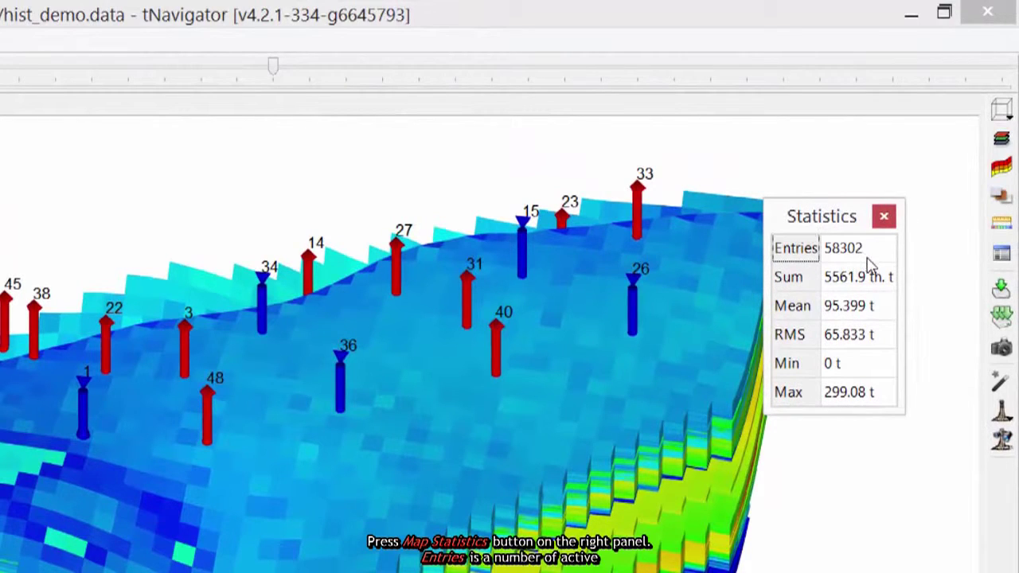
{"action": "left_click", "coordinate": [889, 279]}
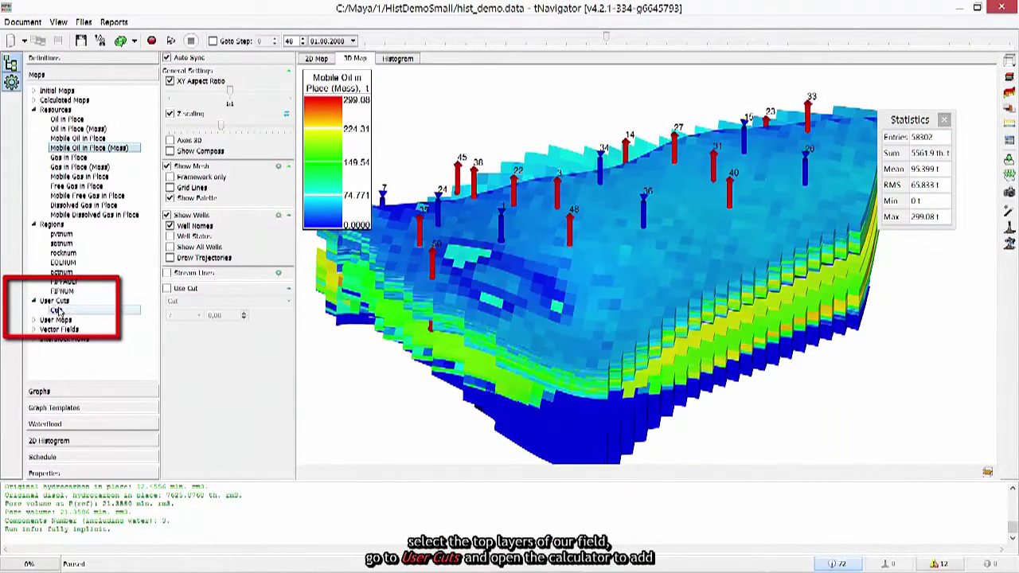
Define the Cut user map with the calculator expression K < 30.
{"action": "left_click", "coordinate": [60, 310]}
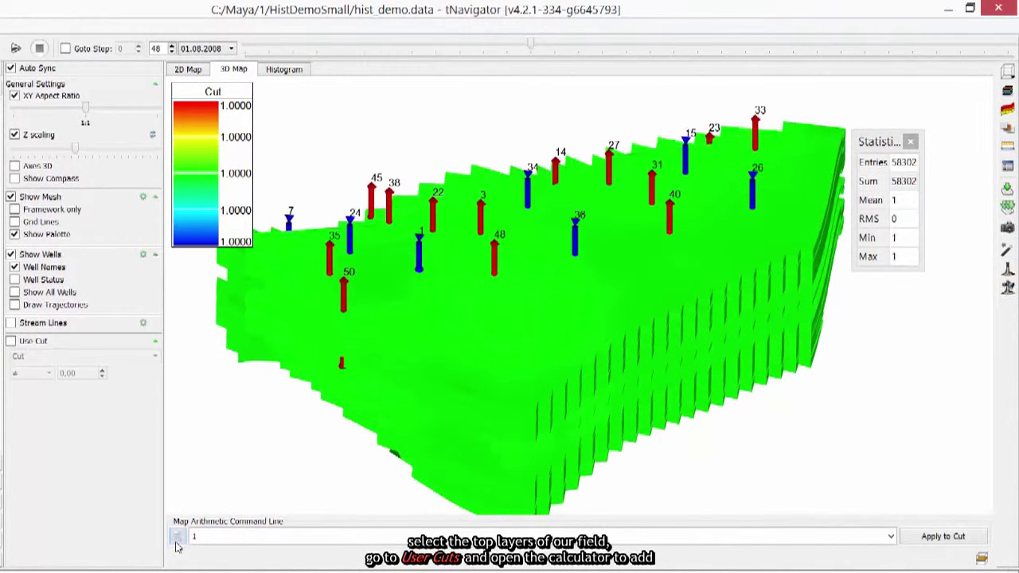
{"action": "left_click", "coordinate": [177, 538]}
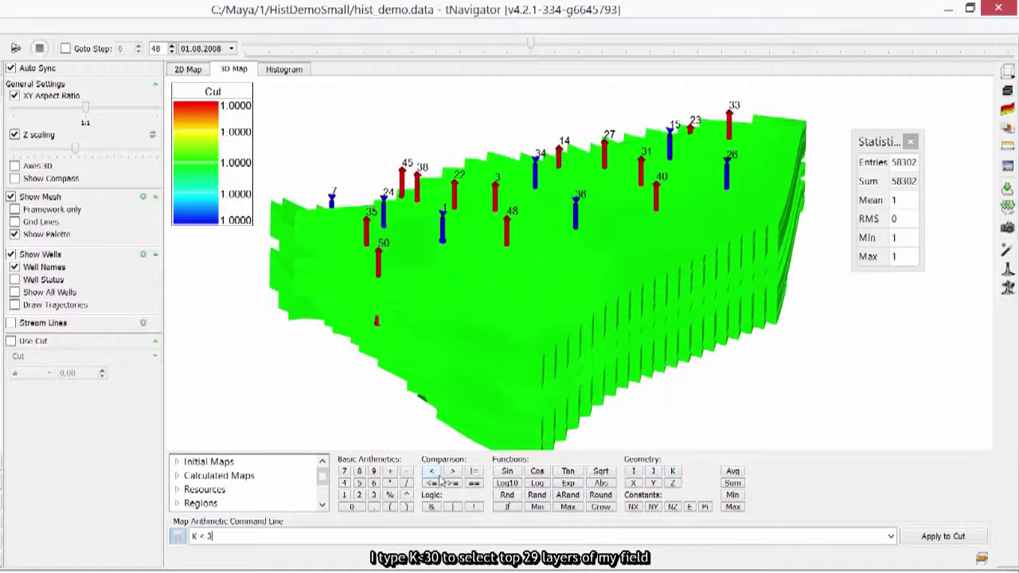
{"action": "key", "text": "Return"}
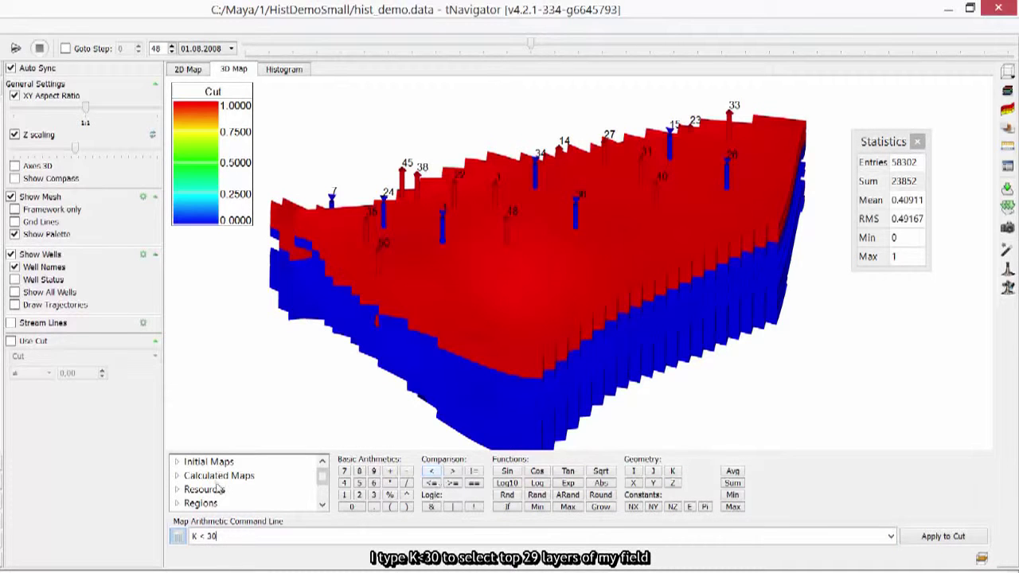
Enable Use Cut so the 3D model shows only the K < 30 layers.
{"action": "left_click_drag", "start_coordinate": [495, 362], "coordinate": [488, 293]}
{"action": "left_click", "coordinate": [14, 222]}
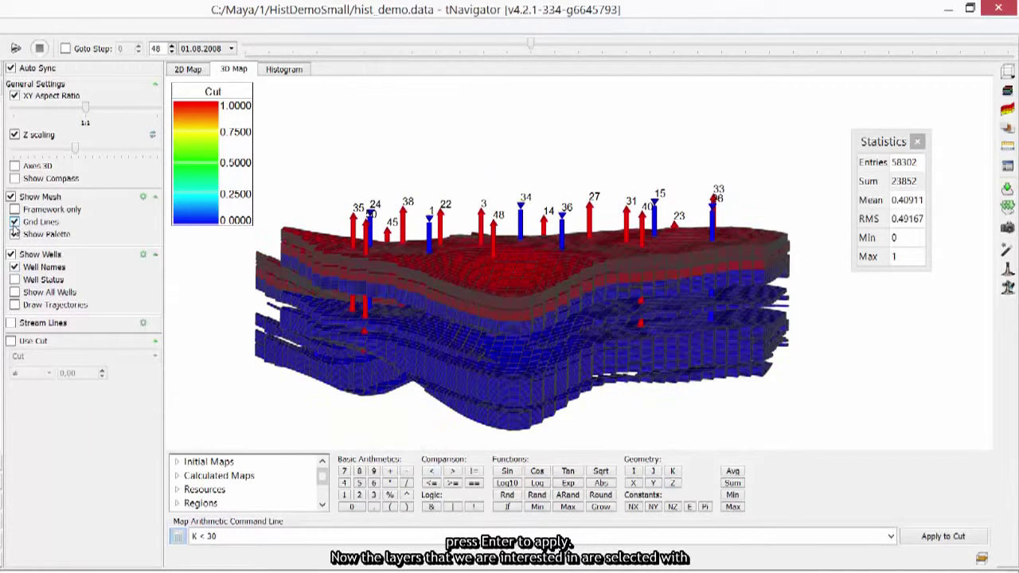
{"action": "left_click", "coordinate": [14, 223]}
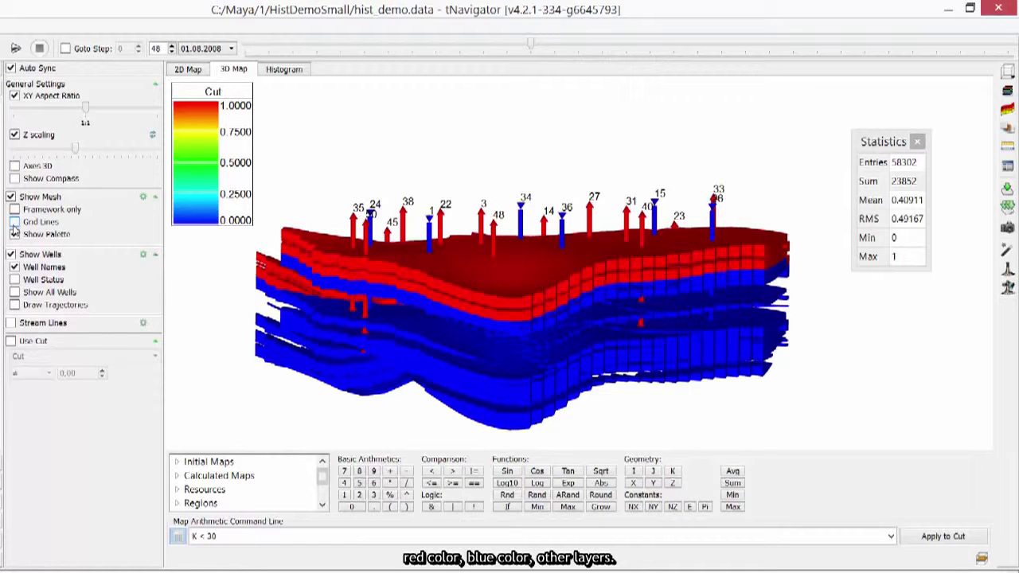
{"action": "left_click", "coordinate": [10, 341]}
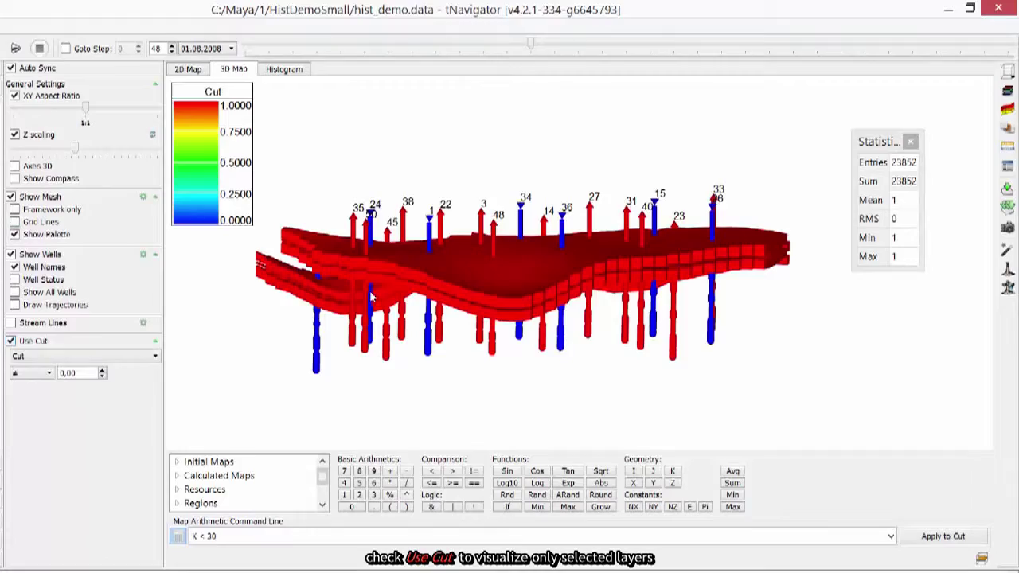
View Porosity and Permeability X within the cut layers from above.
{"action": "left_click_drag", "start_coordinate": [371, 296], "coordinate": [372, 305]}
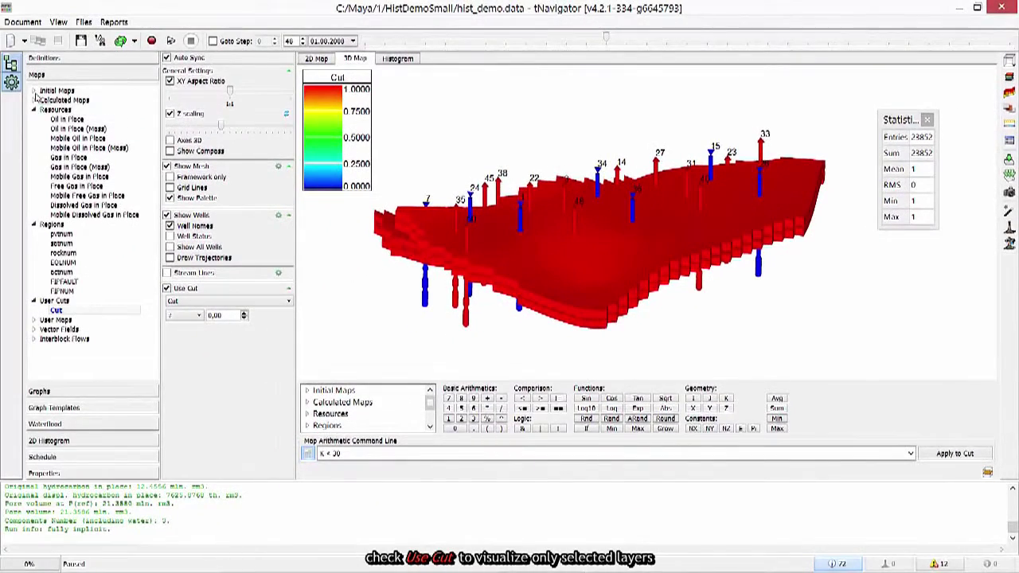
{"action": "left_click", "coordinate": [35, 92]}
{"action": "left_click", "coordinate": [64, 157]}
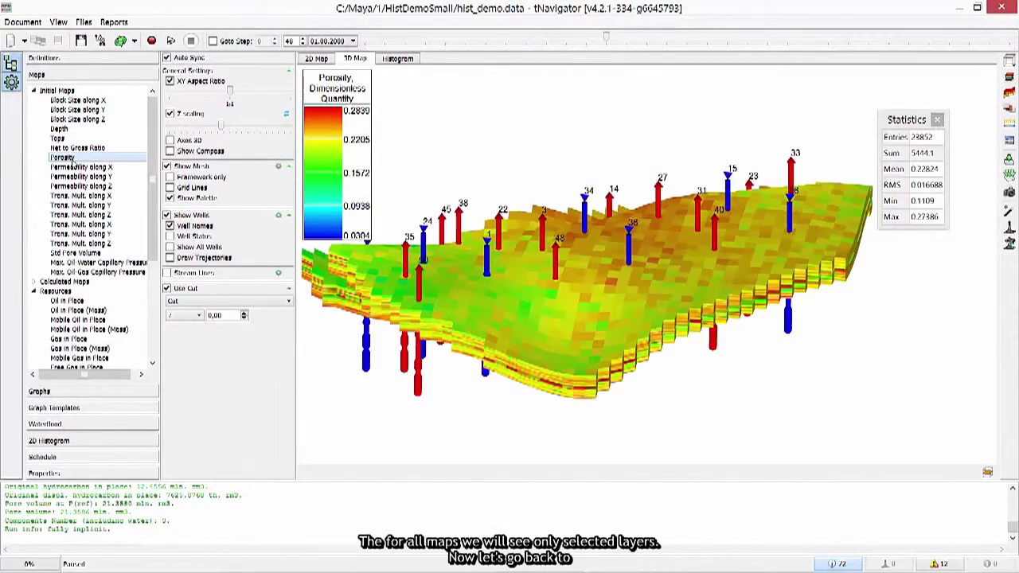
{"action": "left_click", "coordinate": [78, 168]}
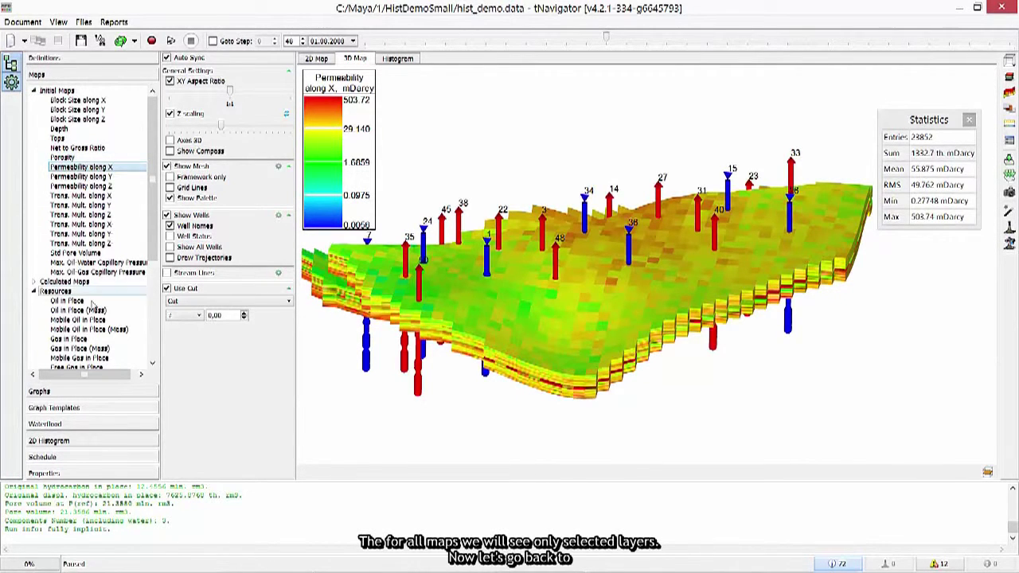
Show Mobile Oil in Place (Mass) for the displayed blocks and inspect its Sum statistic.
{"action": "left_click", "coordinate": [95, 330]}
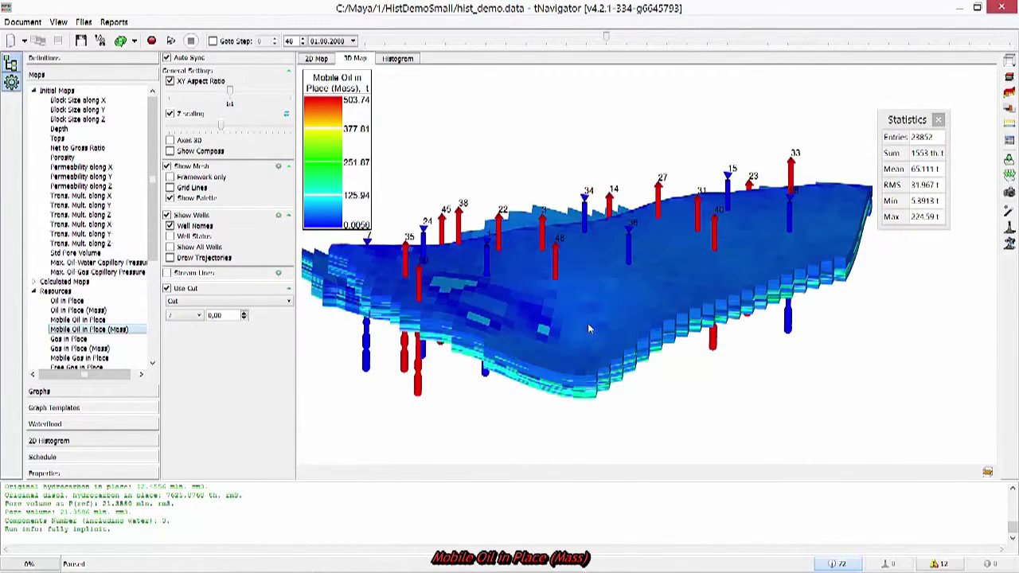
{"action": "left_click_drag", "start_coordinate": [587, 324], "coordinate": [684, 251]}
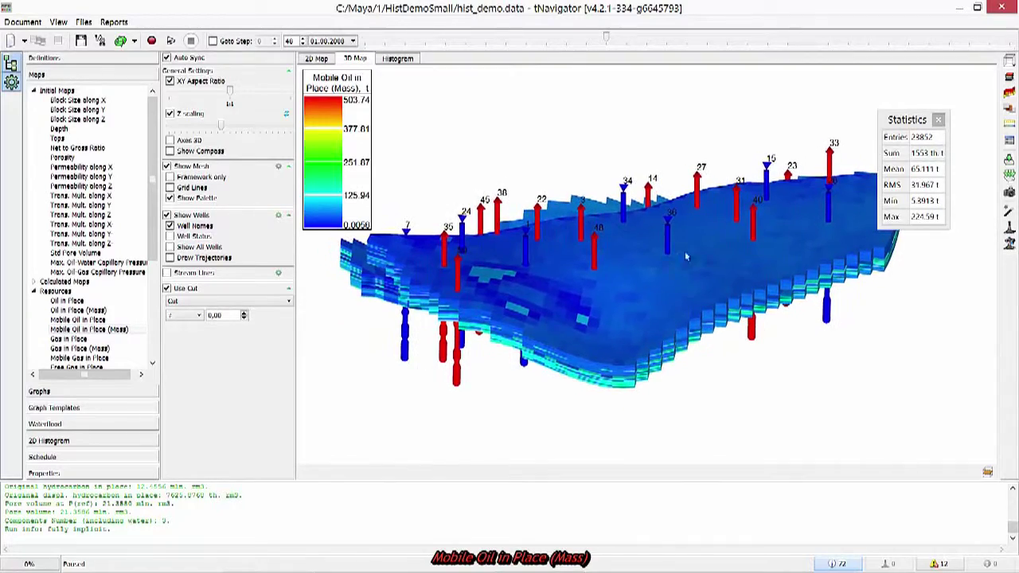
{"action": "left_click", "coordinate": [926, 157]}
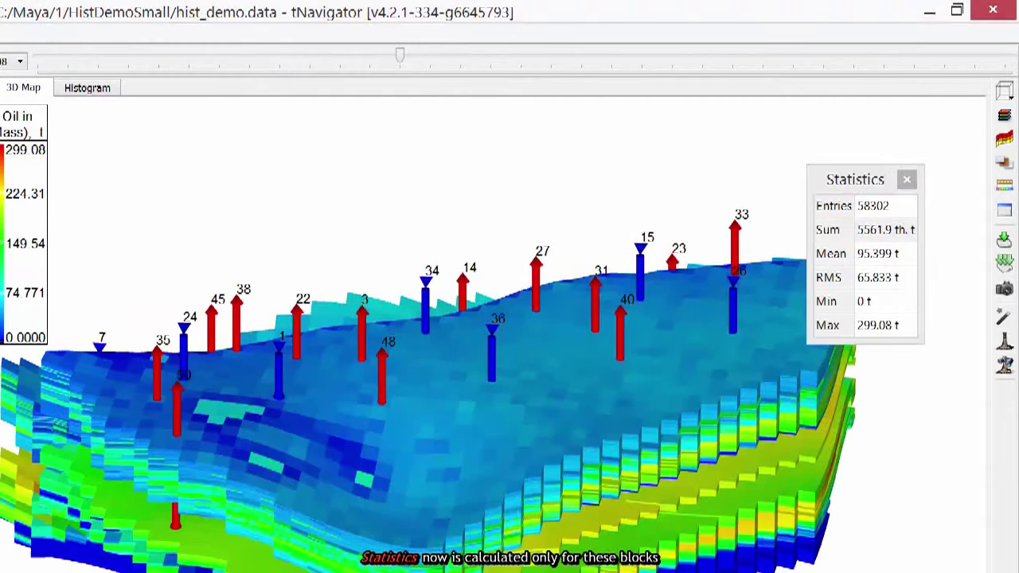
{"action": "left_click", "coordinate": [893, 231]}
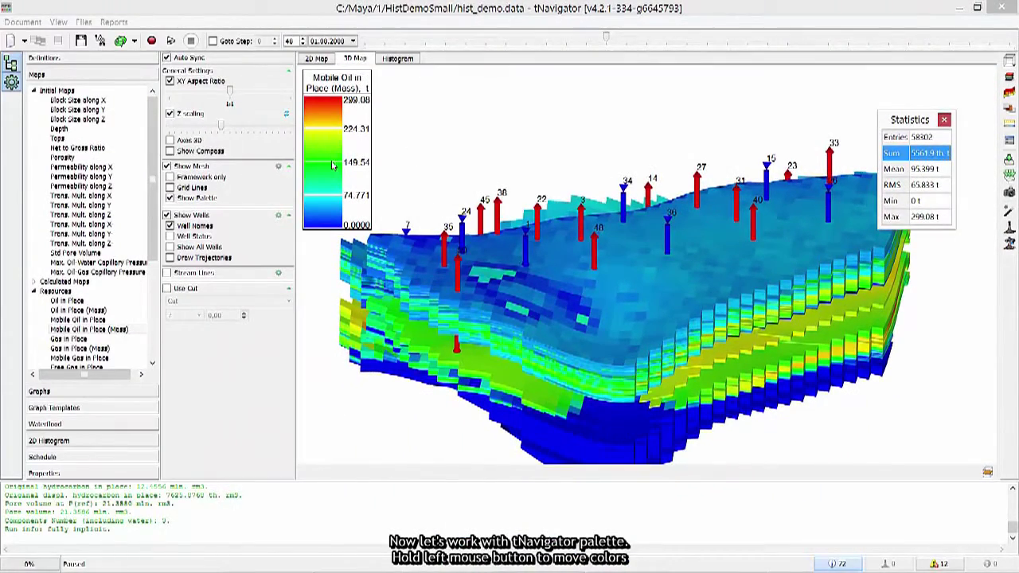
{"action": "left_click_drag", "start_coordinate": [333, 164], "coordinate": [337, 201]}
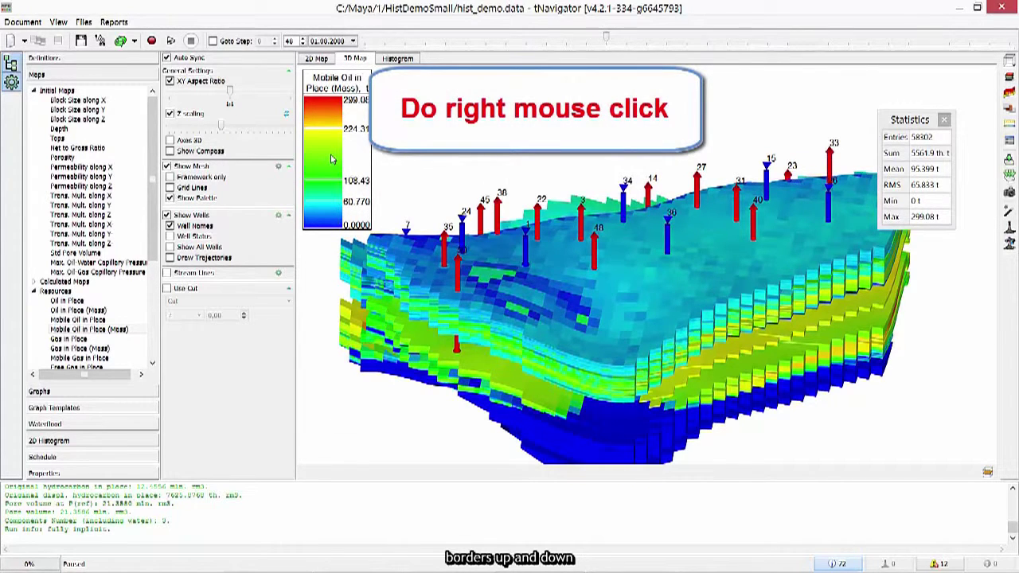
{"action": "right_click", "coordinate": [331, 159]}
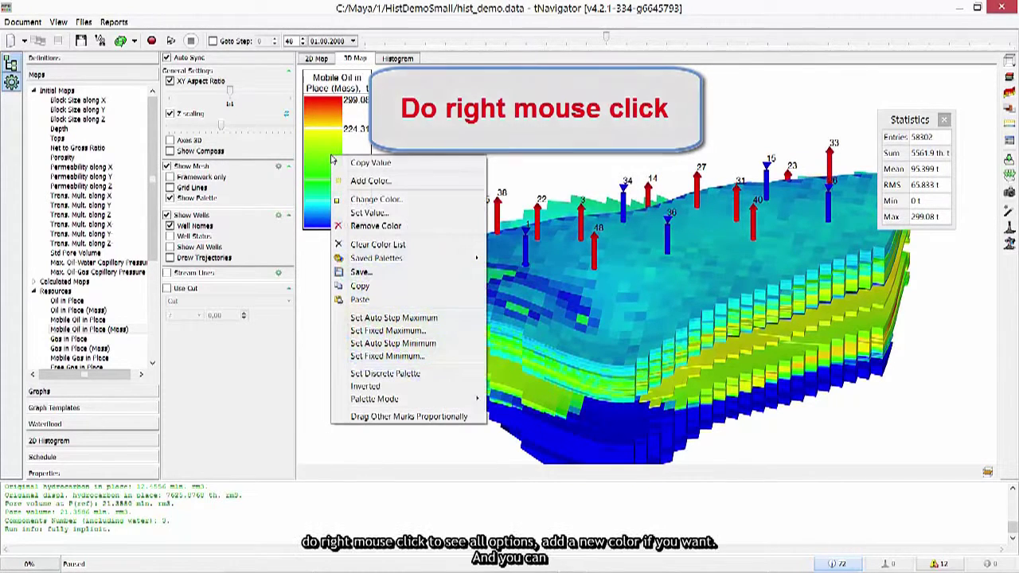
{"action": "left_click", "coordinate": [368, 181]}
{"action": "left_click", "coordinate": [402, 238]}
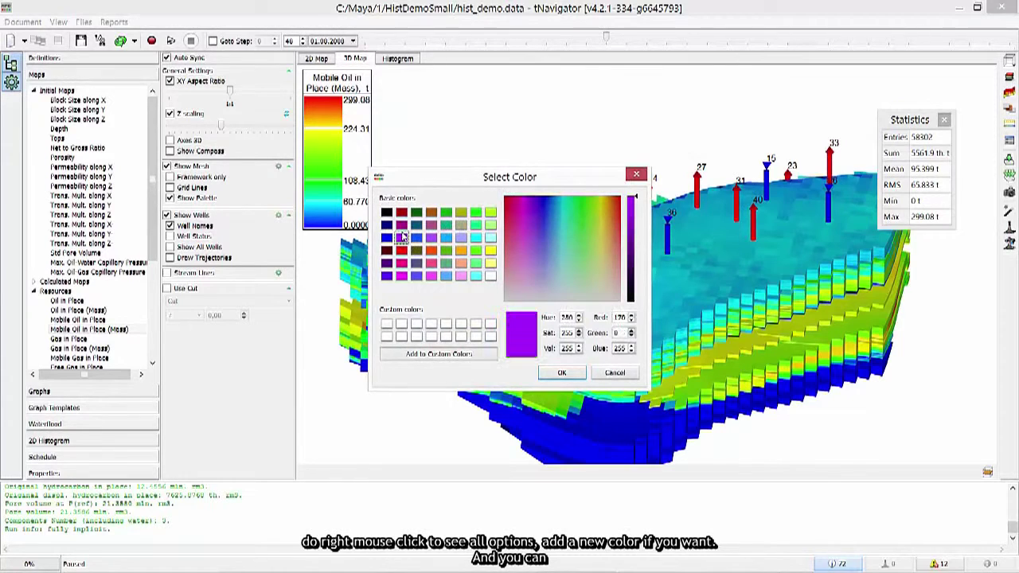
{"action": "left_click", "coordinate": [563, 374]}
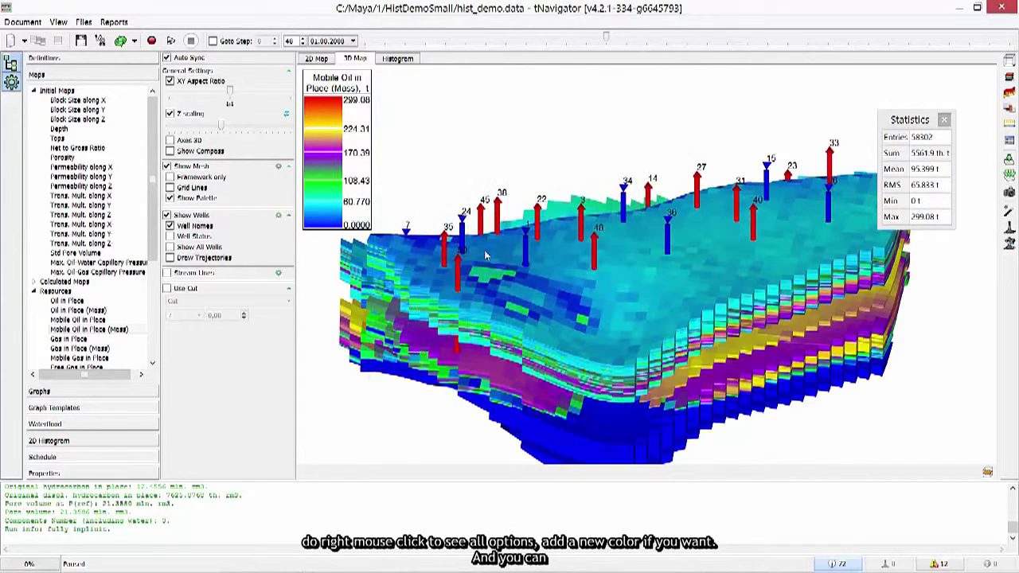
{"action": "right_click", "coordinate": [335, 172]}
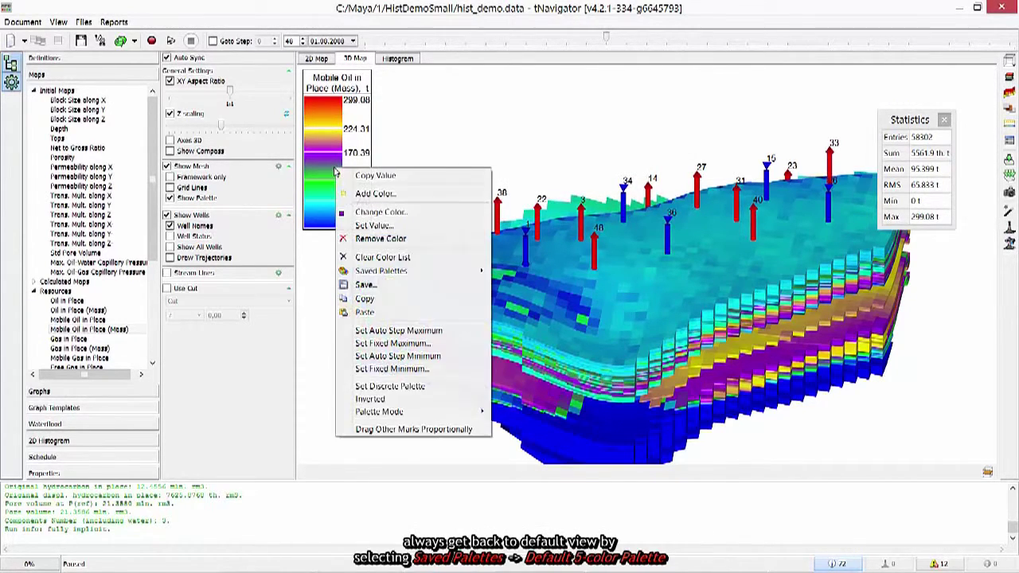
{"action": "mouse_move", "coordinate": [465, 272]}
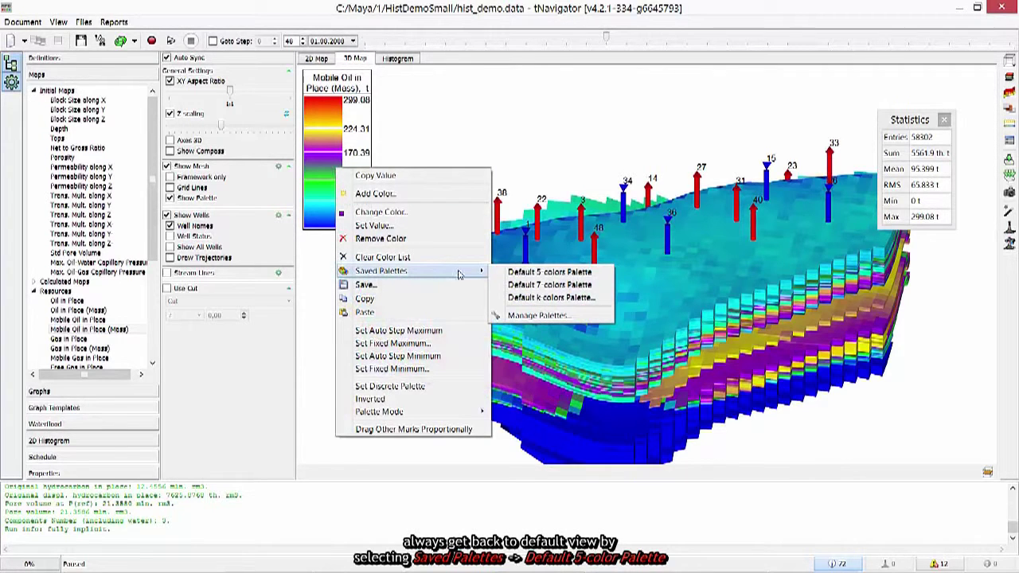
{"action": "left_click", "coordinate": [549, 272]}
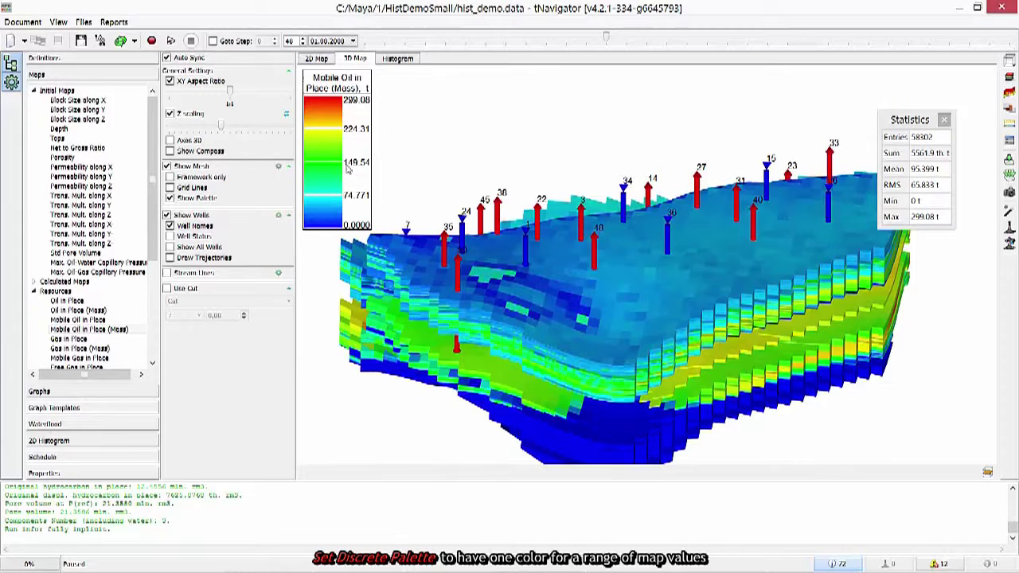
{"action": "right_click", "coordinate": [329, 141]}
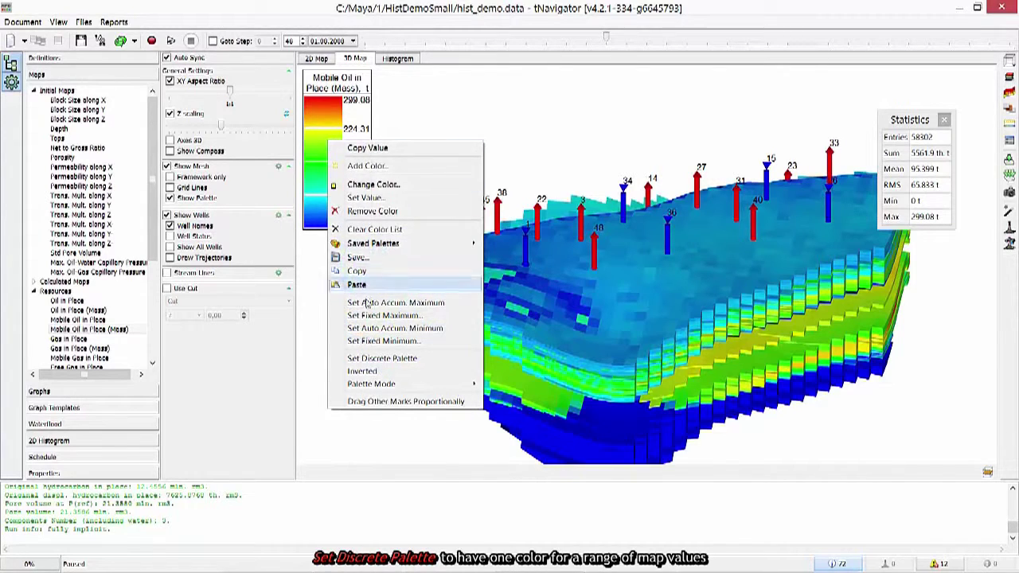
{"action": "left_click", "coordinate": [366, 358]}
{"action": "left_click_drag", "start_coordinate": [622, 324], "coordinate": [603, 243]}
{"action": "right_click", "coordinate": [344, 151]}
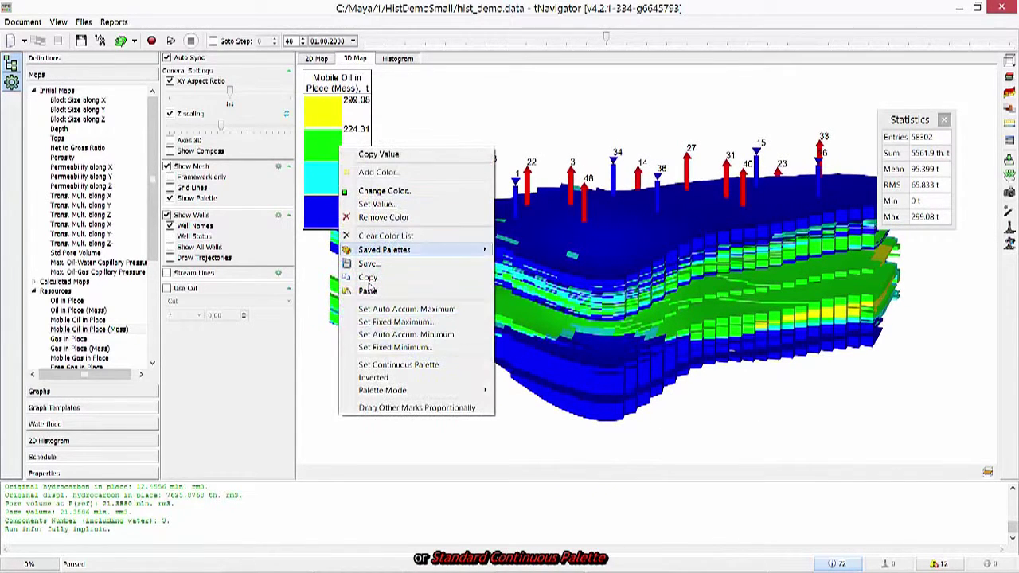
{"action": "left_click", "coordinate": [380, 366]}
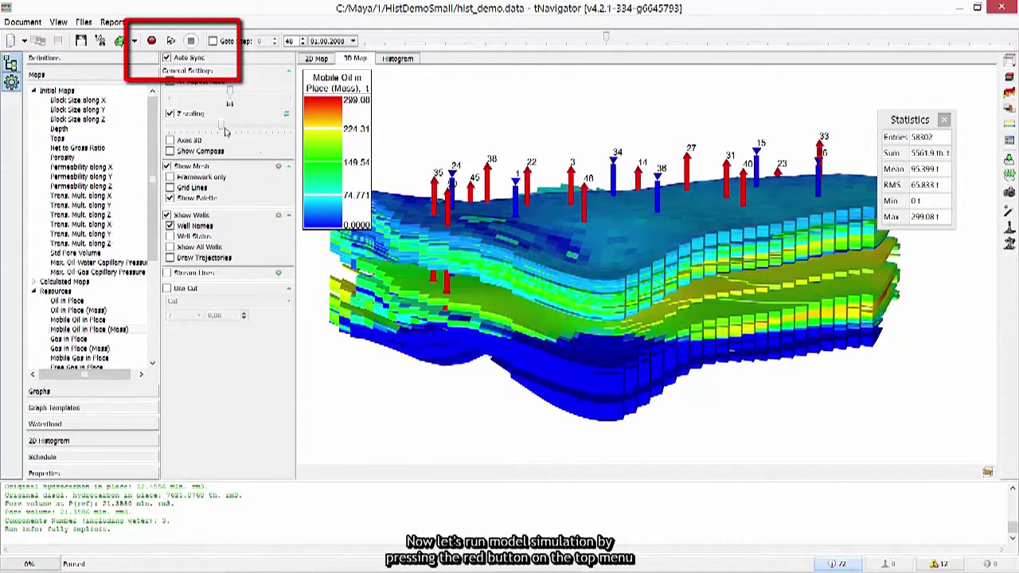
Start the hist_demo simulation and display Calculated Maps > Pressure on the model.
{"action": "left_click", "coordinate": [152, 40]}
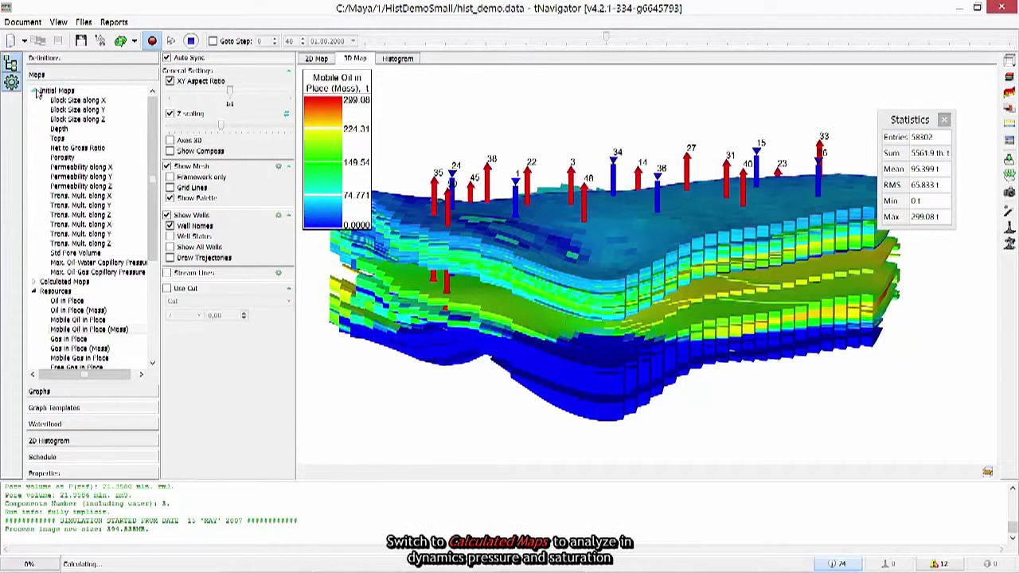
{"action": "left_click", "coordinate": [35, 91]}
{"action": "left_click", "coordinate": [34, 101]}
{"action": "left_click", "coordinate": [64, 109]}
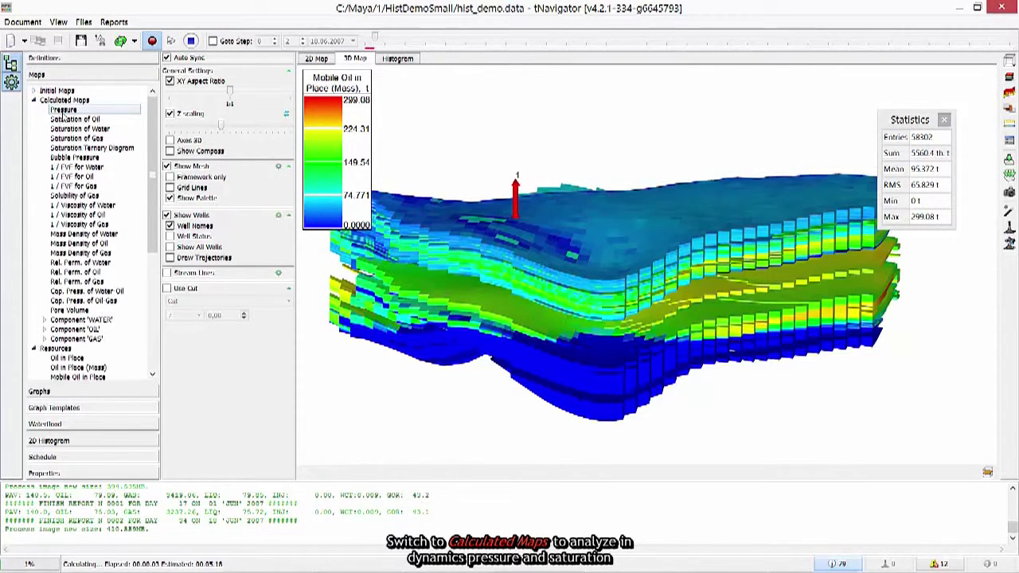
{"action": "left_click_drag", "start_coordinate": [508, 224], "coordinate": [510, 234]}
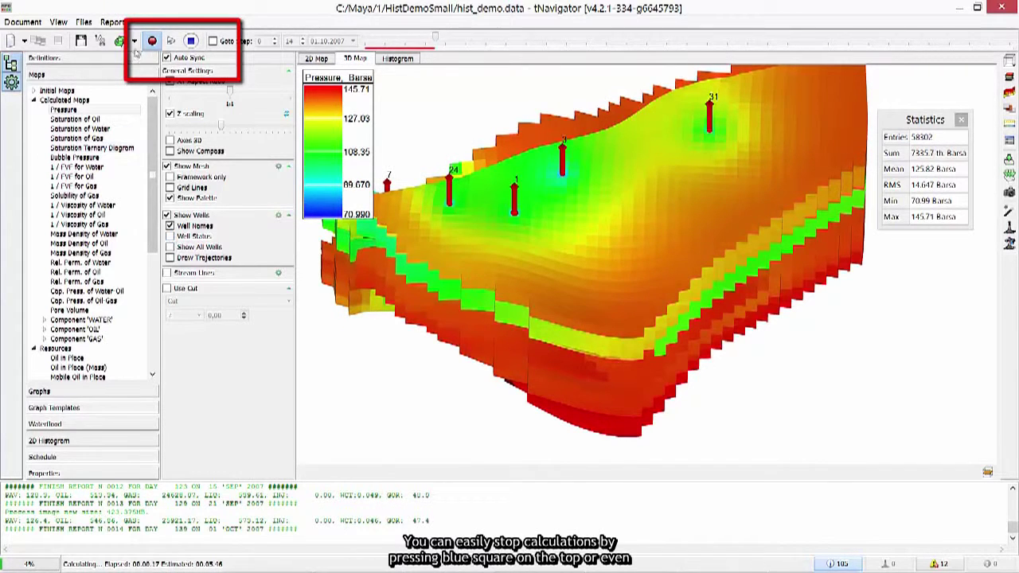
Stop, reload the model, and resume the run from step 16 (21.10.2007).
{"action": "left_click", "coordinate": [190, 41]}
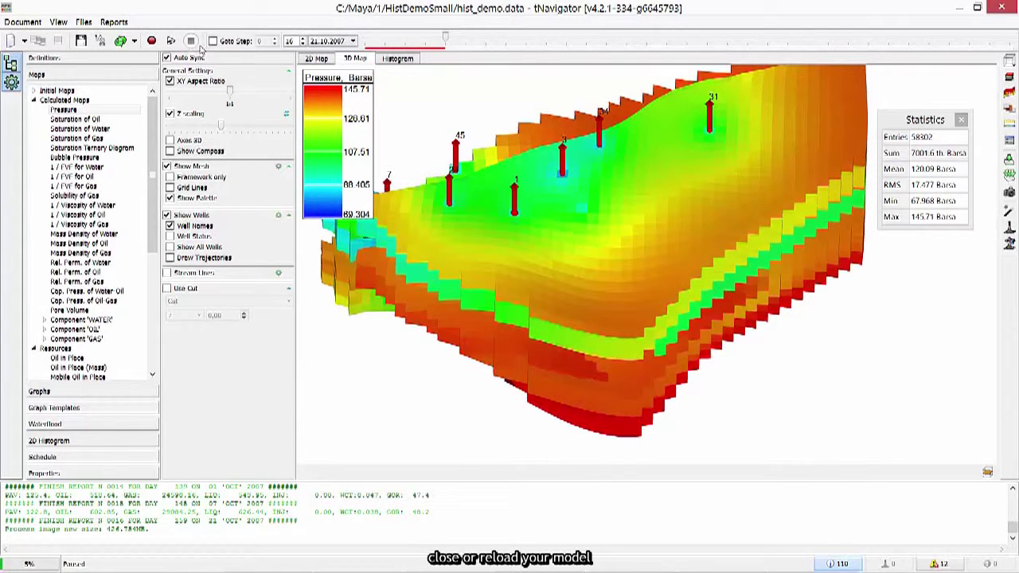
{"action": "left_click", "coordinate": [134, 41]}
{"action": "left_click", "coordinate": [156, 59]}
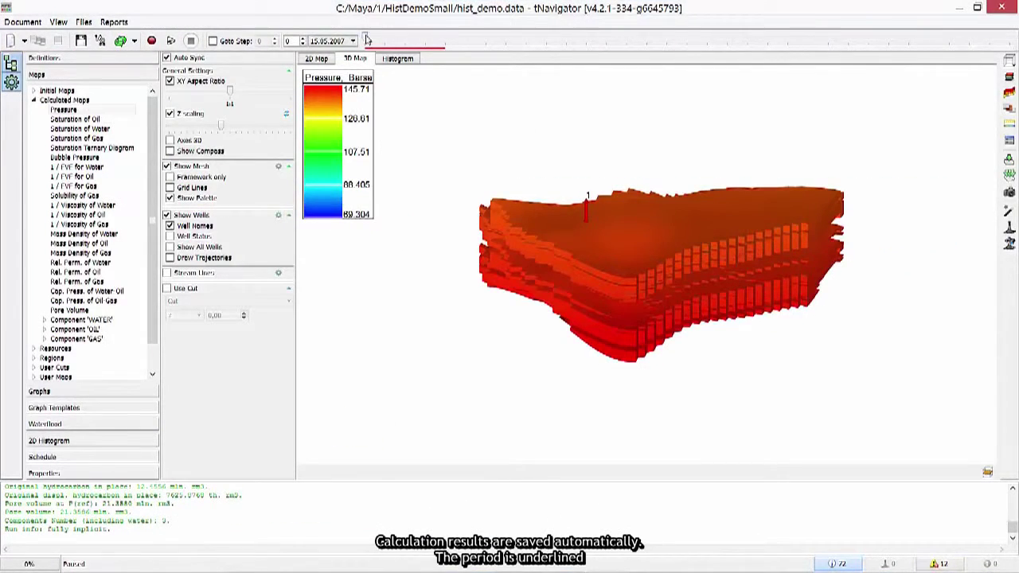
{"action": "left_click_drag", "start_coordinate": [367, 40], "coordinate": [447, 53]}
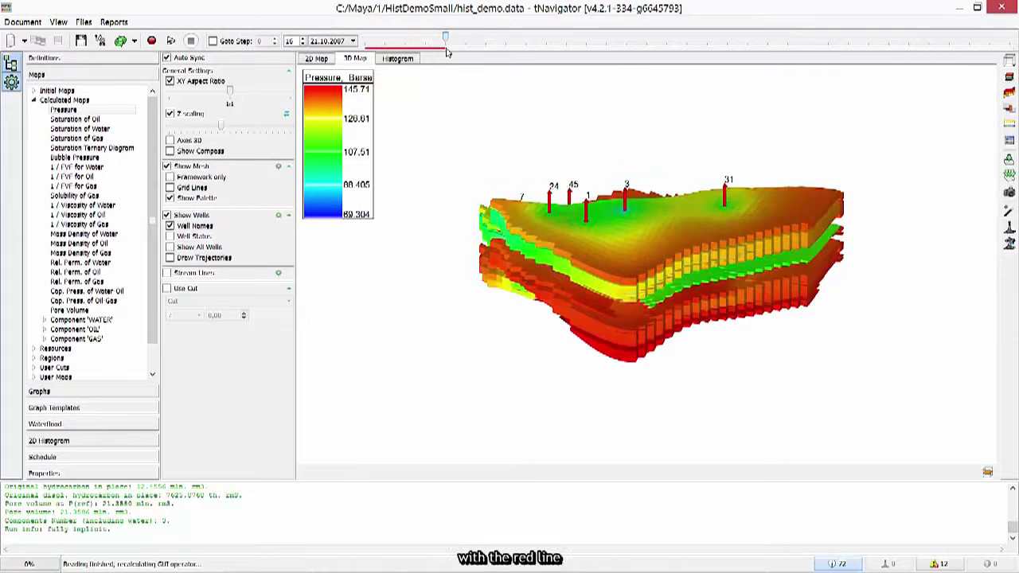
{"action": "left_click", "coordinate": [152, 41]}
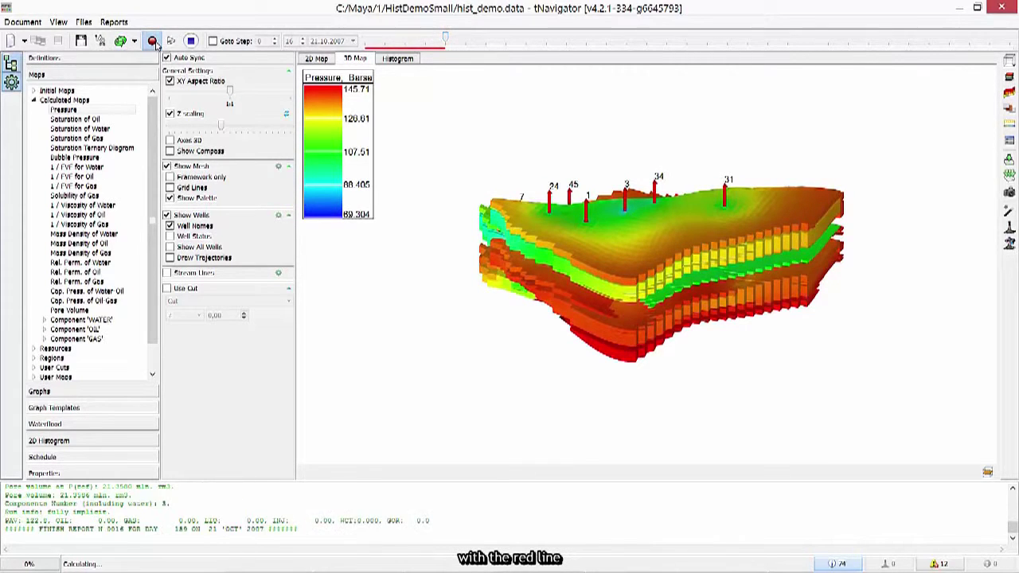
Zoom and orbit the pressure model as the run continues, and hide the resource monitor.
{"action": "scroll", "coordinate": [648, 258], "scroll_direction": "up", "scroll_amount": 3}
{"action": "scroll", "coordinate": [649, 253], "scroll_direction": "up", "scroll_amount": 2}
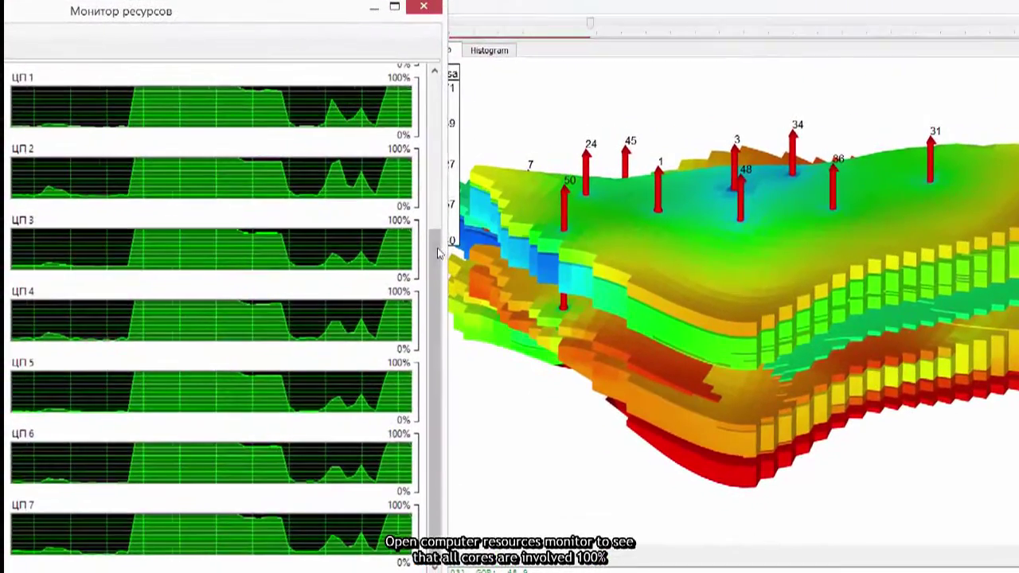
{"action": "left_click_drag", "start_coordinate": [401, 226], "coordinate": [442, 239]}
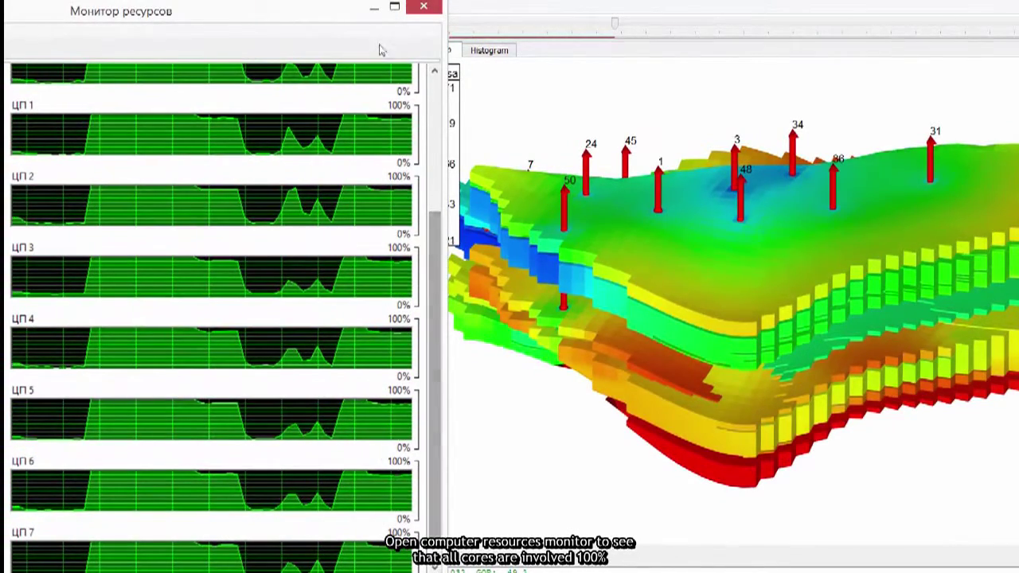
{"action": "left_click", "coordinate": [374, 8]}
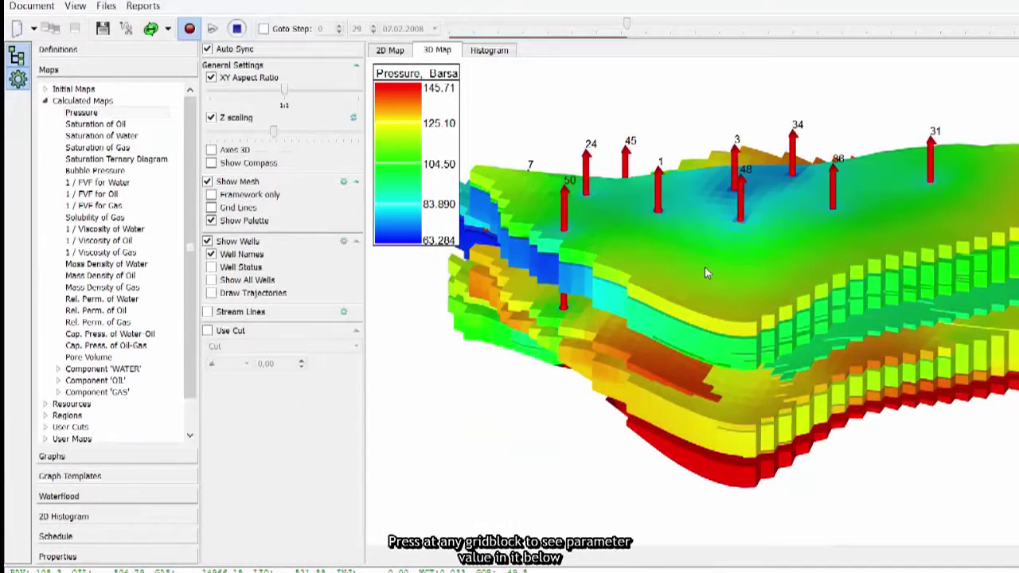
Read gridblock [24, 30, 2]'s pressure and open its Block Statistics.
{"action": "left_click", "coordinate": [705, 268]}
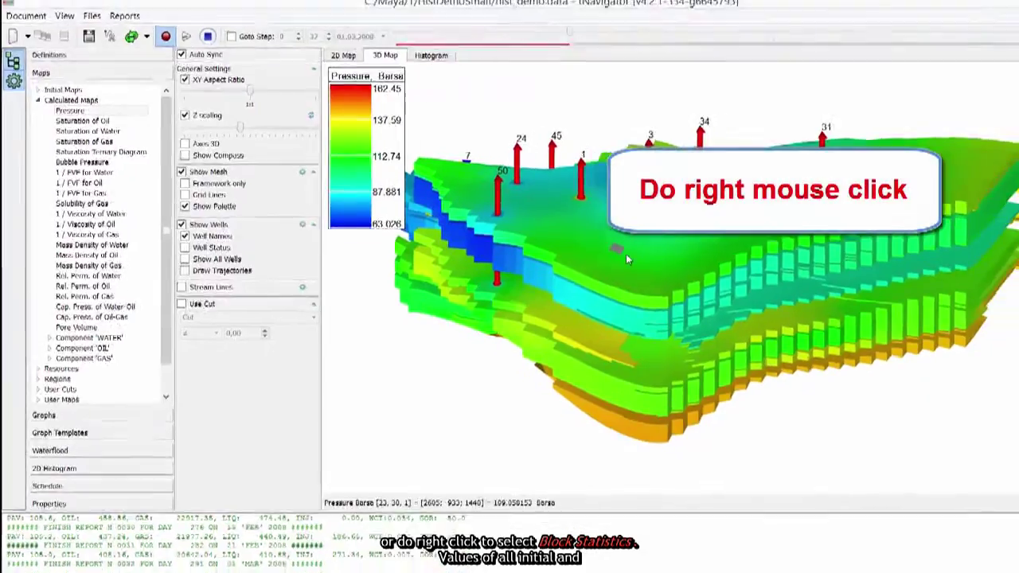
{"action": "right_click", "coordinate": [711, 279]}
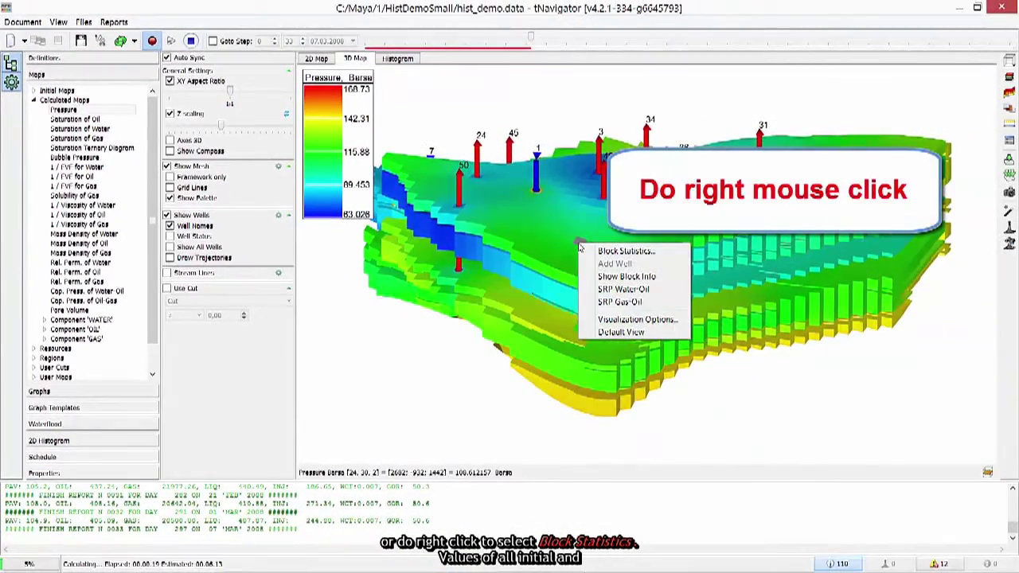
{"action": "left_click", "coordinate": [627, 251]}
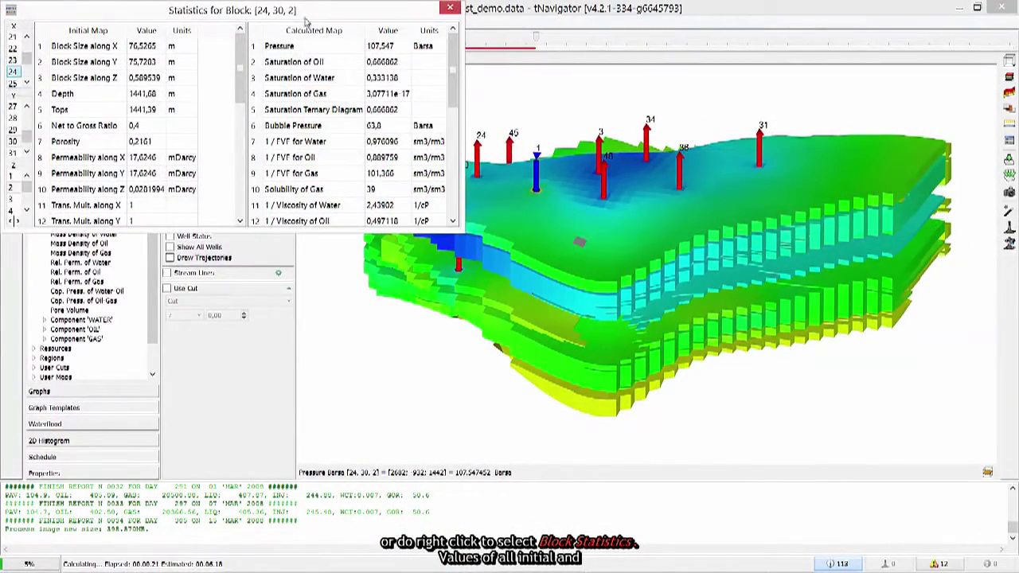
Enlarge the block statistics window, scroll the calculated values, and close it.
{"action": "left_click_drag", "start_coordinate": [306, 22], "coordinate": [363, 134]}
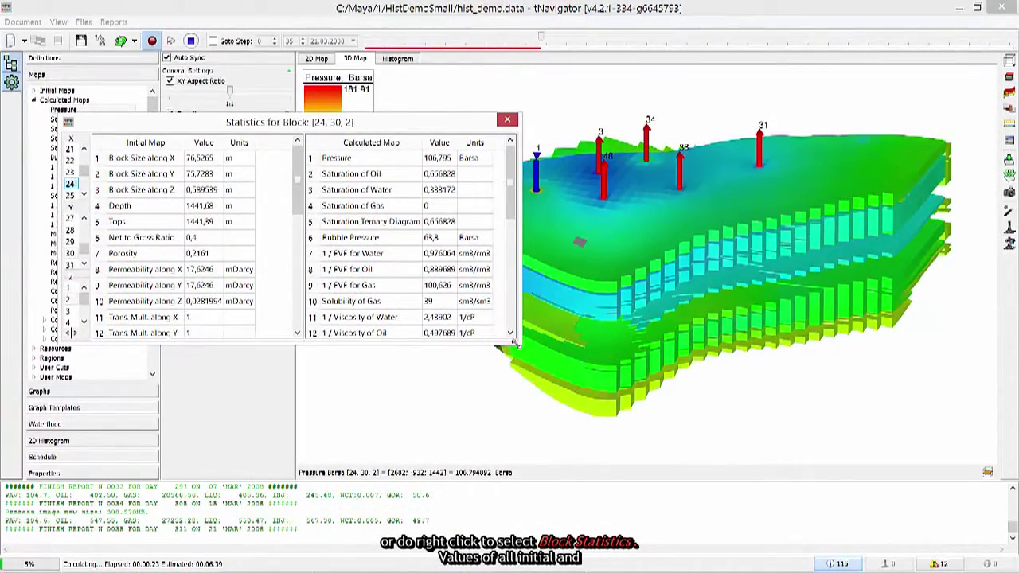
{"action": "left_click_drag", "start_coordinate": [514, 344], "coordinate": [544, 440]}
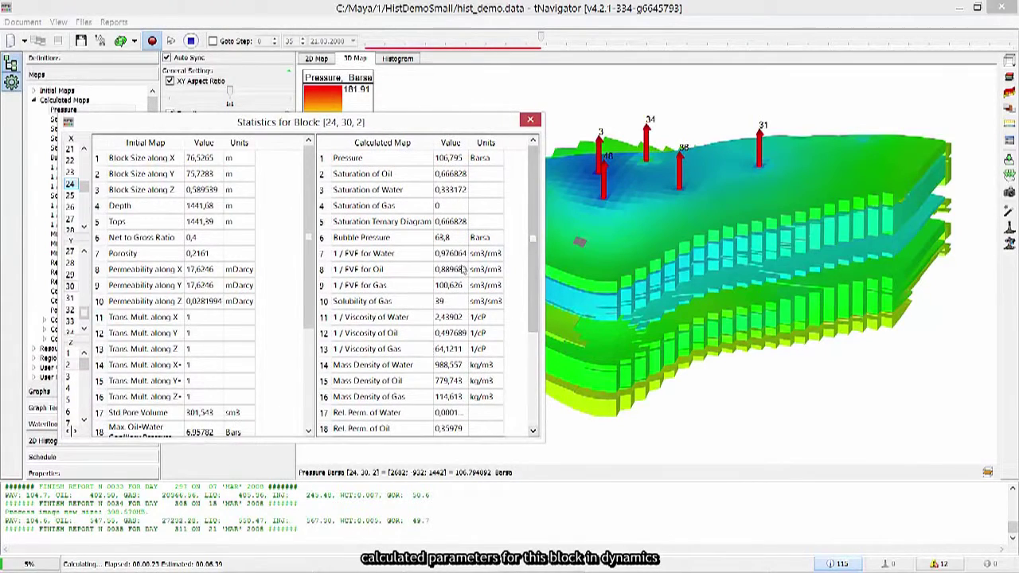
{"action": "mouse_move", "coordinate": [538, 193]}
{"action": "left_mouse_down"}
{"action": "mouse_move", "coordinate": [539, 263]}
{"action": "mouse_move", "coordinate": [538, 211]}
{"action": "left_mouse_up"}
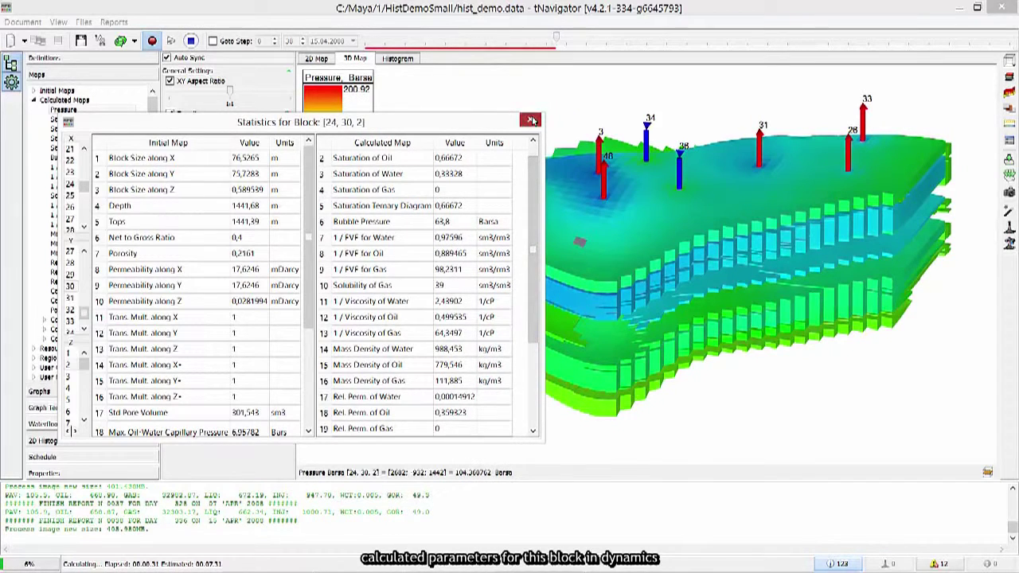
{"action": "left_click", "coordinate": [532, 121]}
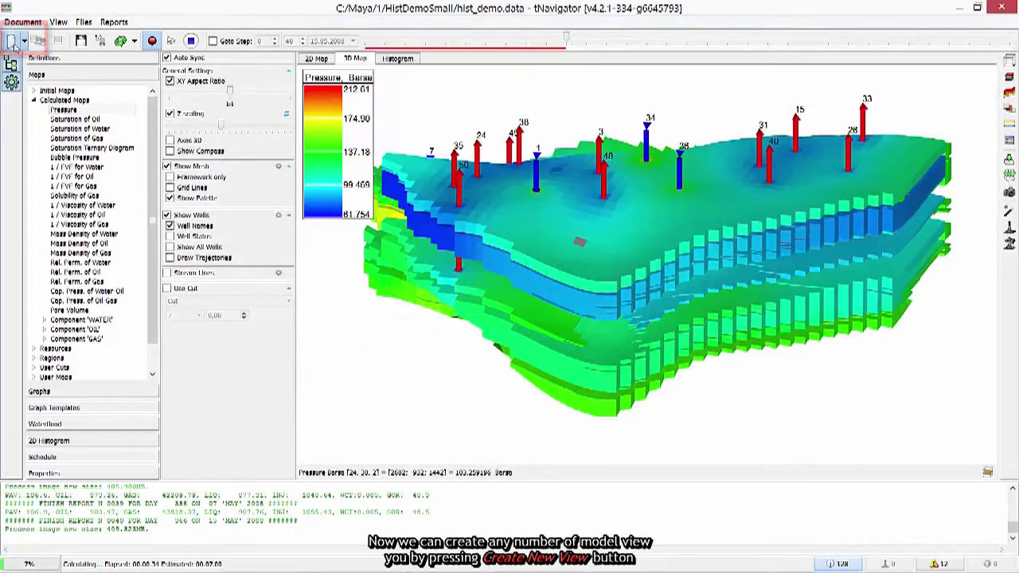
Open a new model view showing the relative permeability tables, with the chart widened.
{"action": "left_click", "coordinate": [13, 44]}
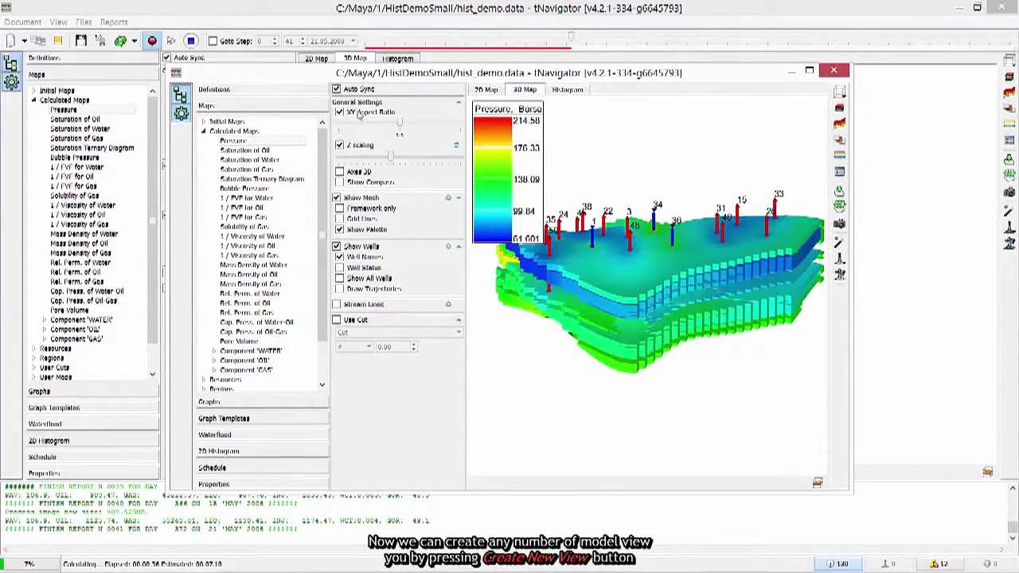
{"action": "left_click_drag", "start_coordinate": [366, 75], "coordinate": [407, 94]}
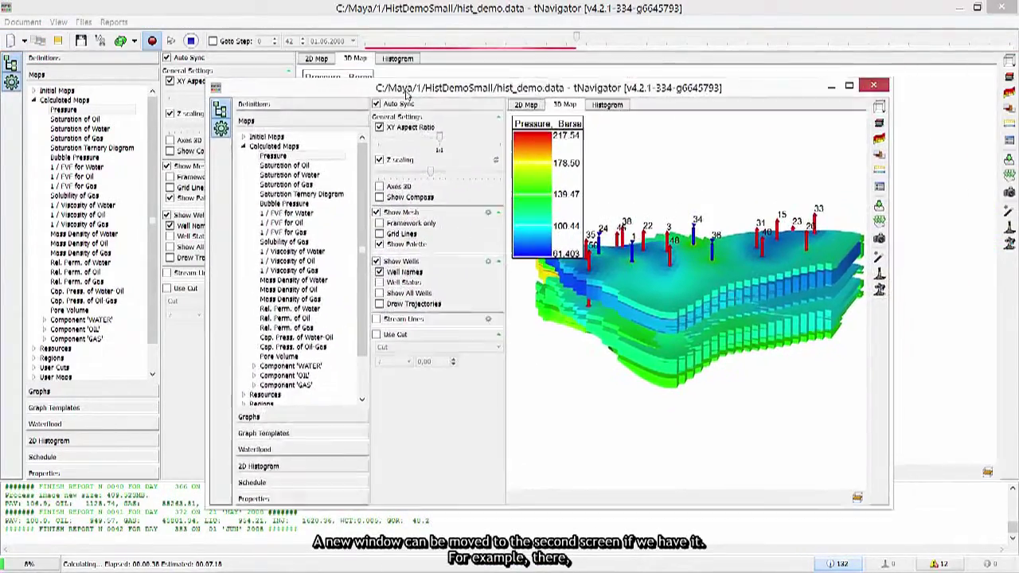
{"action": "left_click", "coordinate": [254, 498]}
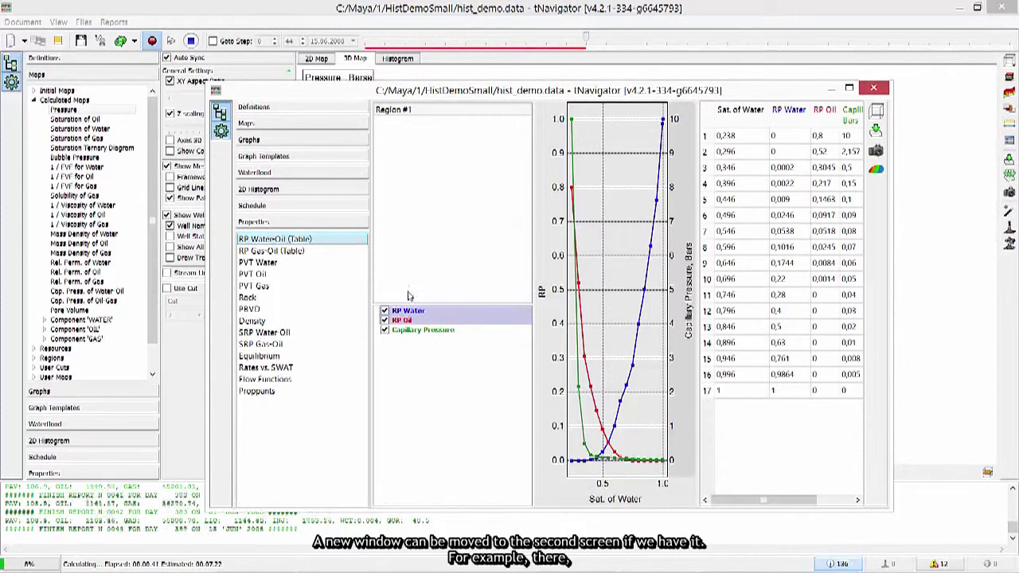
{"action": "left_click_drag", "start_coordinate": [534, 249], "coordinate": [472, 254]}
{"action": "left_click_drag", "start_coordinate": [370, 243], "coordinate": [328, 244]}
Review the gas-oil relative permeability, PVT Water, PVT Oil and Region #2 Equilibrium data.
{"action": "left_click", "coordinate": [283, 253]}
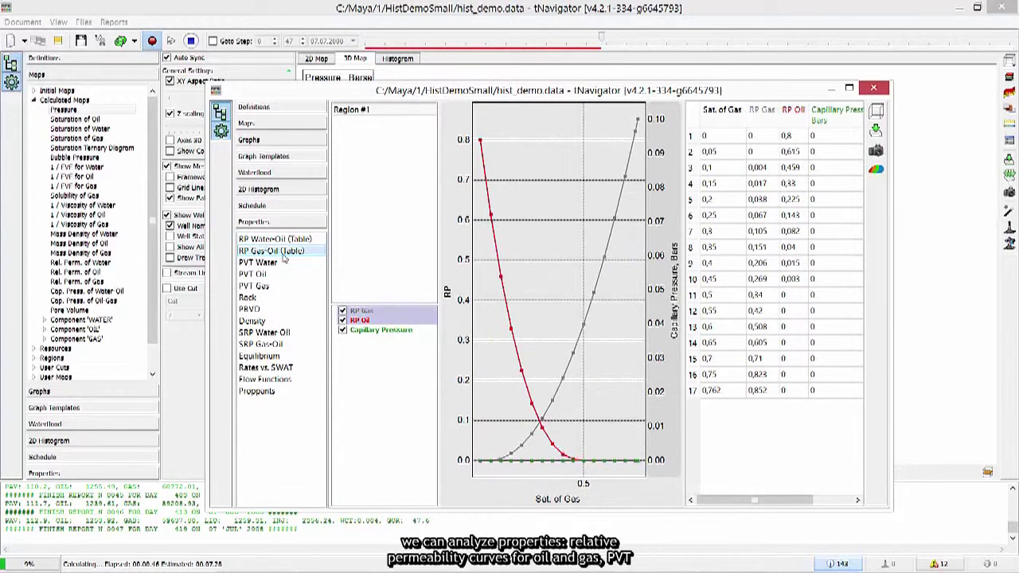
{"action": "left_click", "coordinate": [284, 263]}
{"action": "left_click", "coordinate": [283, 274]}
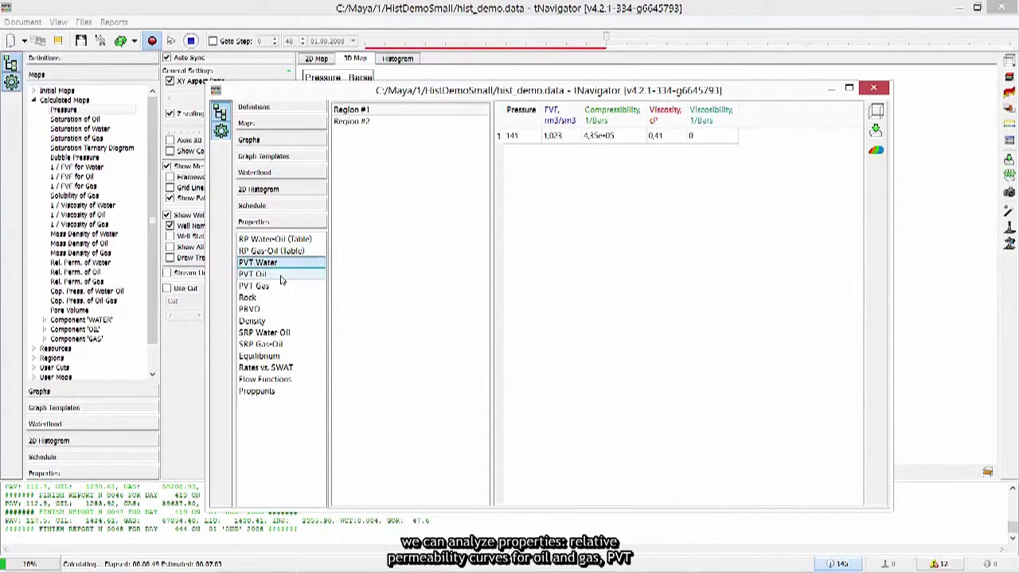
{"action": "left_click", "coordinate": [267, 359]}
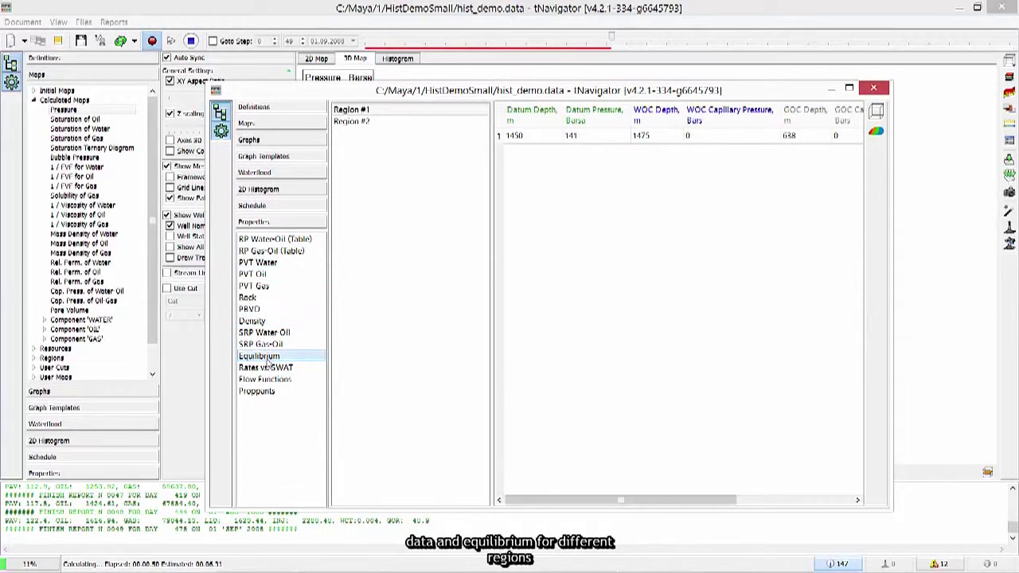
{"action": "left_click", "coordinate": [378, 121]}
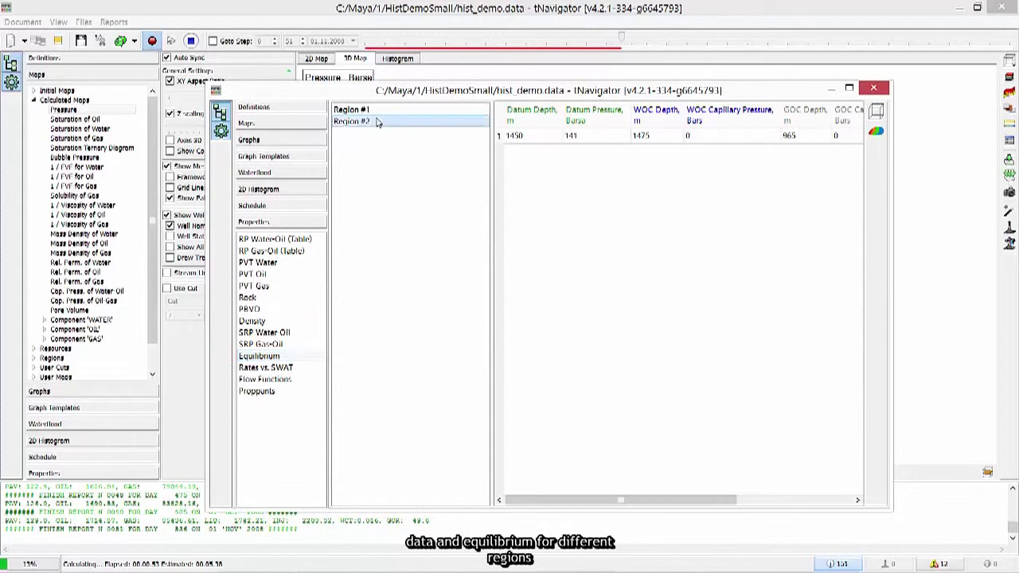
Close that view and open another model view on its Graphs tab.
{"action": "left_click", "coordinate": [12, 41]}
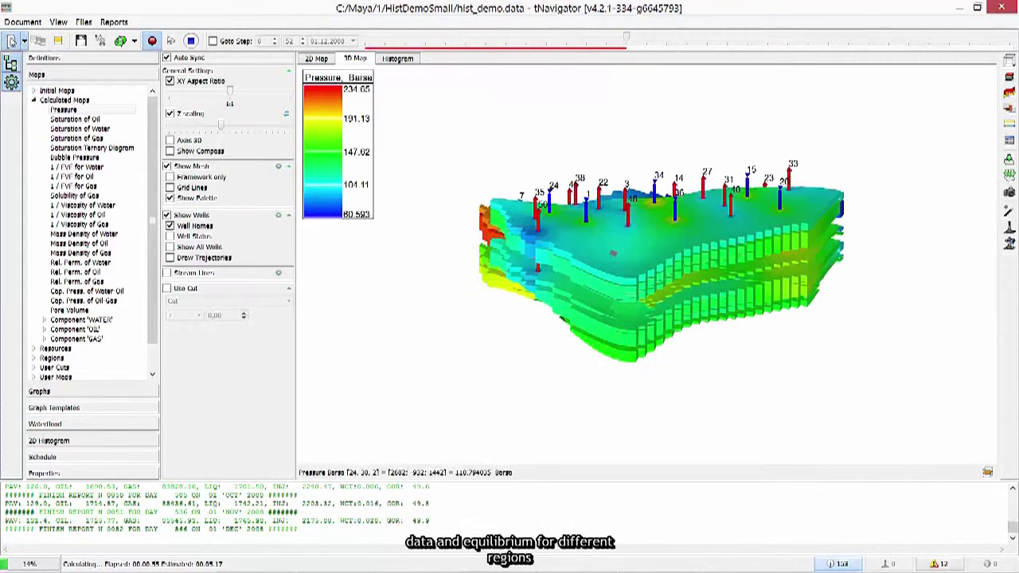
{"action": "left_click", "coordinate": [12, 41]}
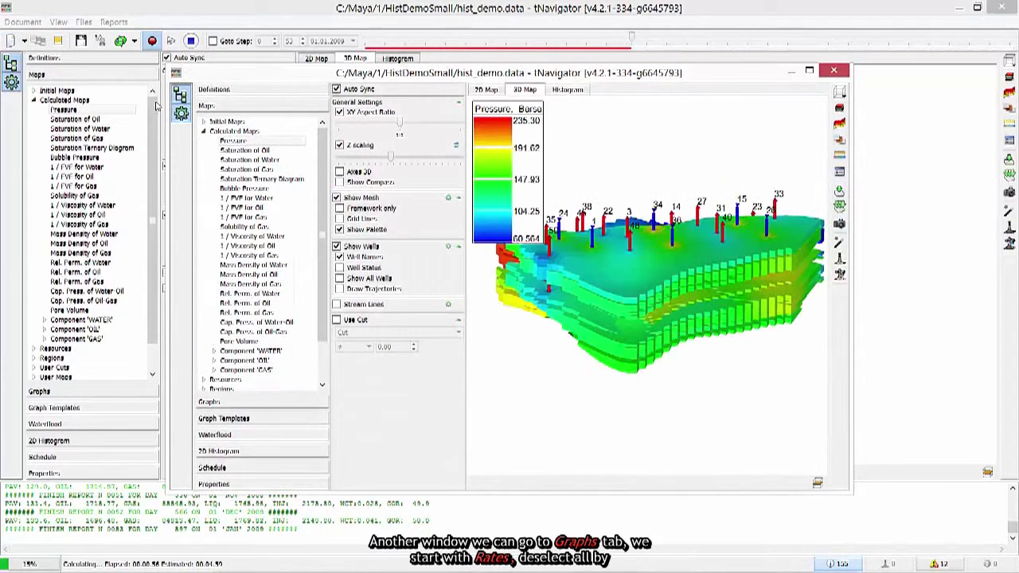
{"action": "left_click", "coordinate": [243, 403]}
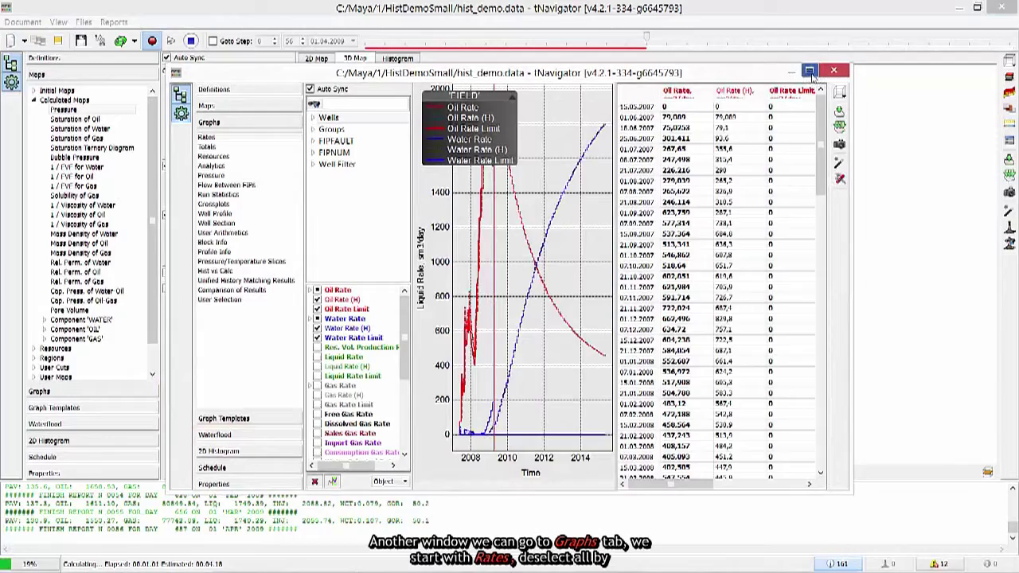
Full-screen, plot only FIELD Oil Rate, Water Rate and historical Water Rate (H).
{"action": "left_click", "coordinate": [809, 71]}
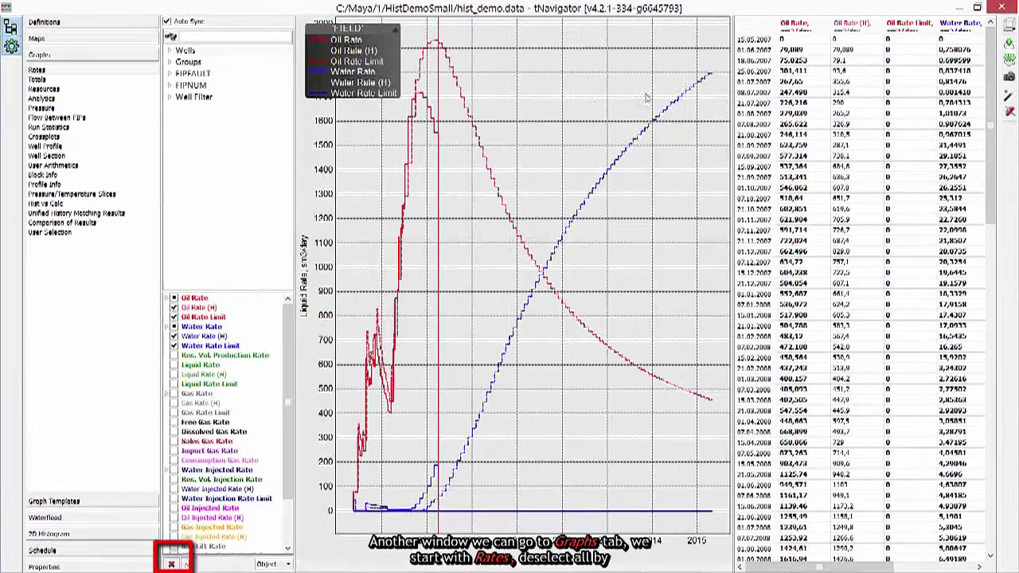
{"action": "left_click", "coordinate": [172, 565]}
{"action": "left_click", "coordinate": [168, 62]}
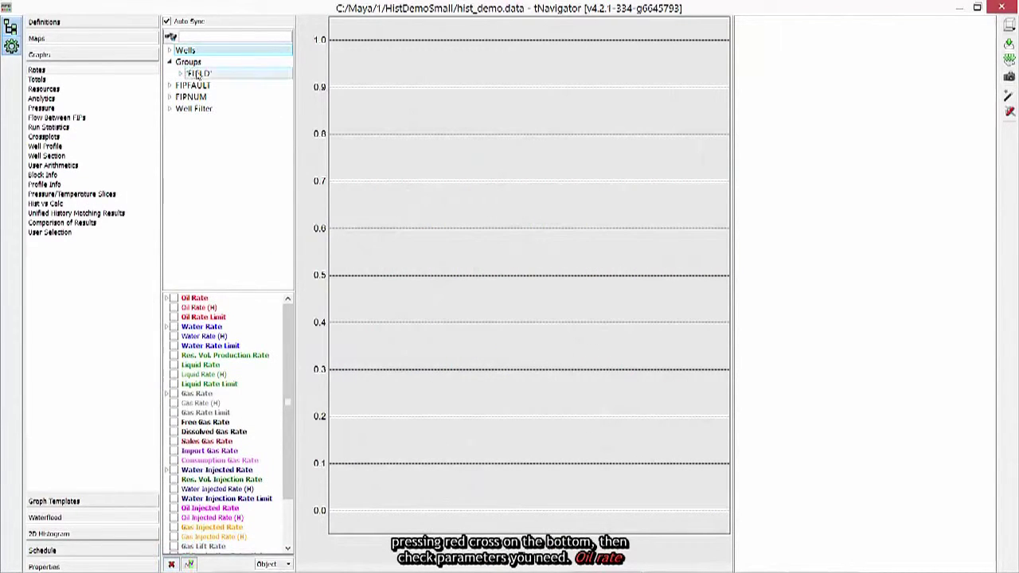
{"action": "left_click", "coordinate": [198, 73]}
{"action": "left_click", "coordinate": [166, 298]}
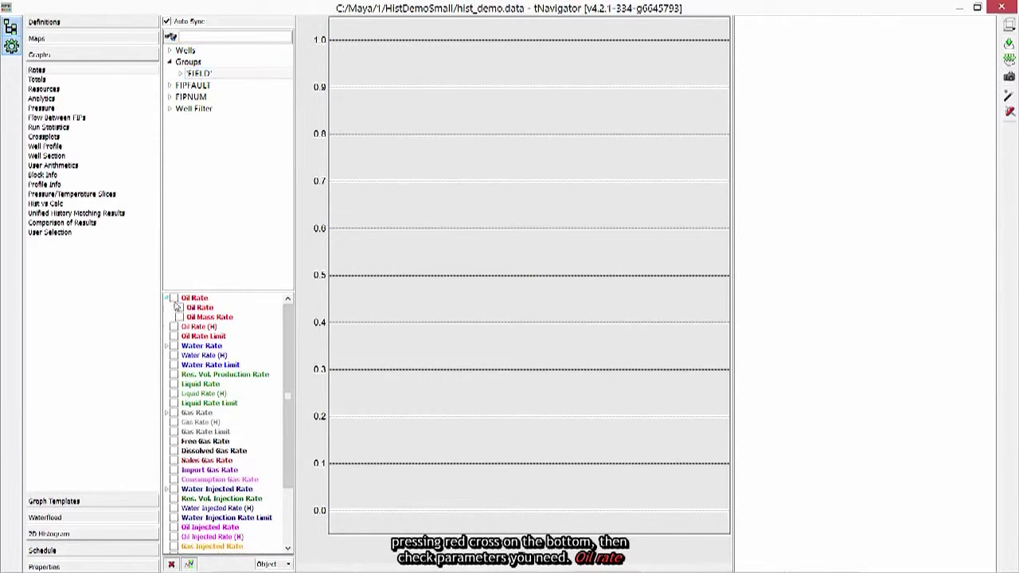
{"action": "left_click", "coordinate": [180, 308]}
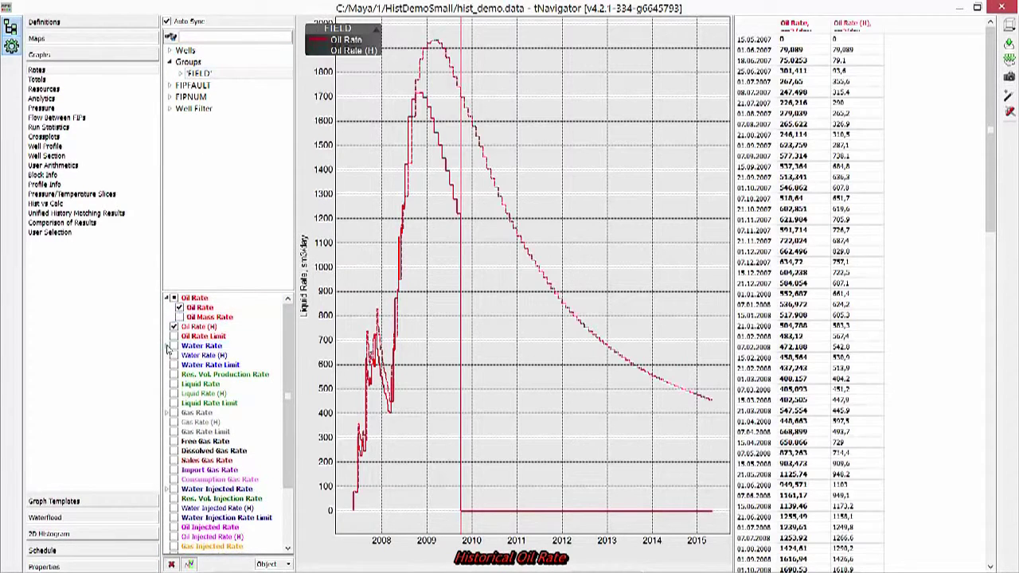
{"action": "left_click", "coordinate": [168, 345]}
{"action": "left_click", "coordinate": [180, 355]}
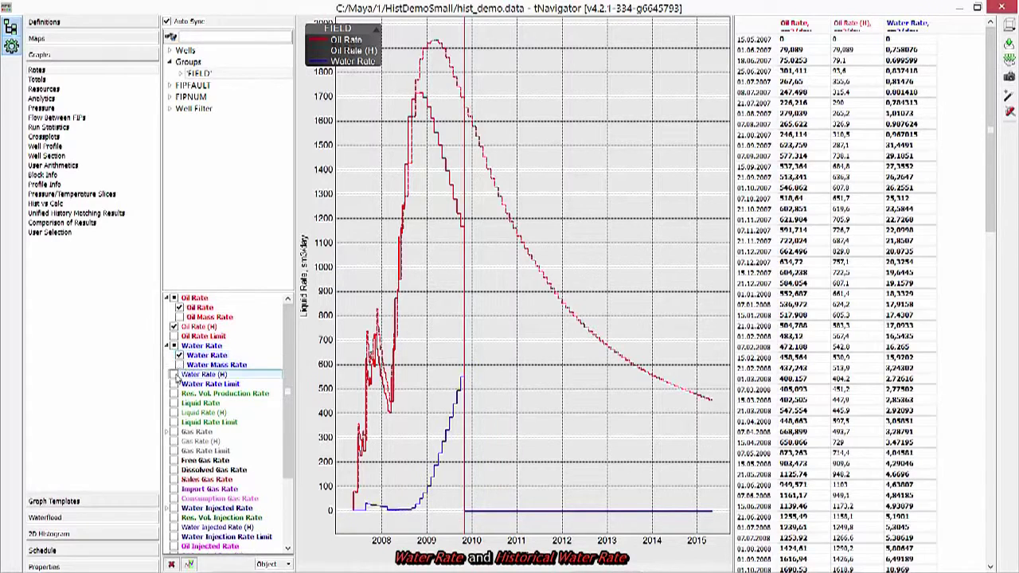
{"action": "left_click", "coordinate": [173, 374]}
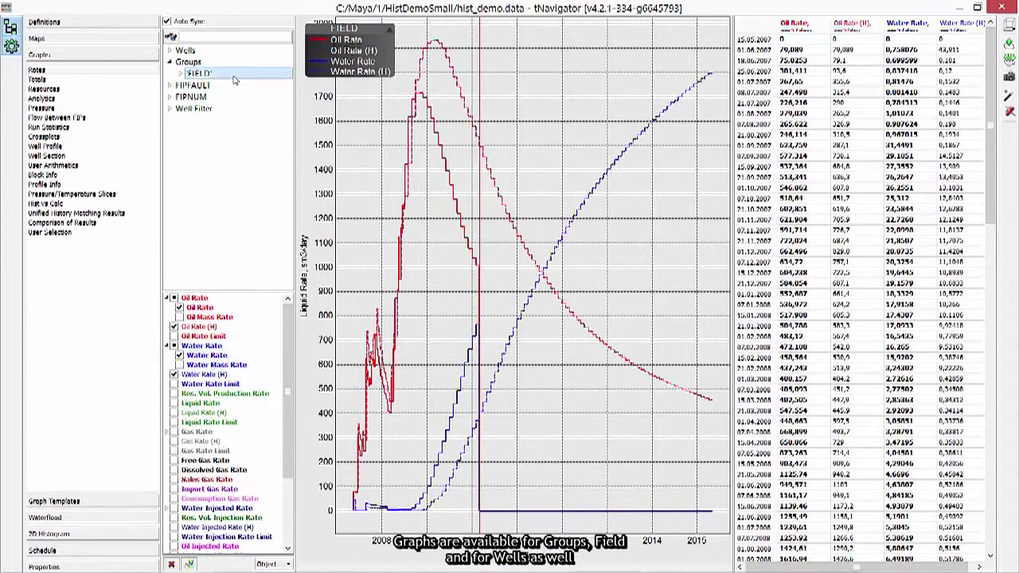
Browse the rate graphs for wells 14, 22 and 23, ending on well 22.
{"action": "left_click", "coordinate": [170, 50]}
{"action": "left_click", "coordinate": [206, 73]}
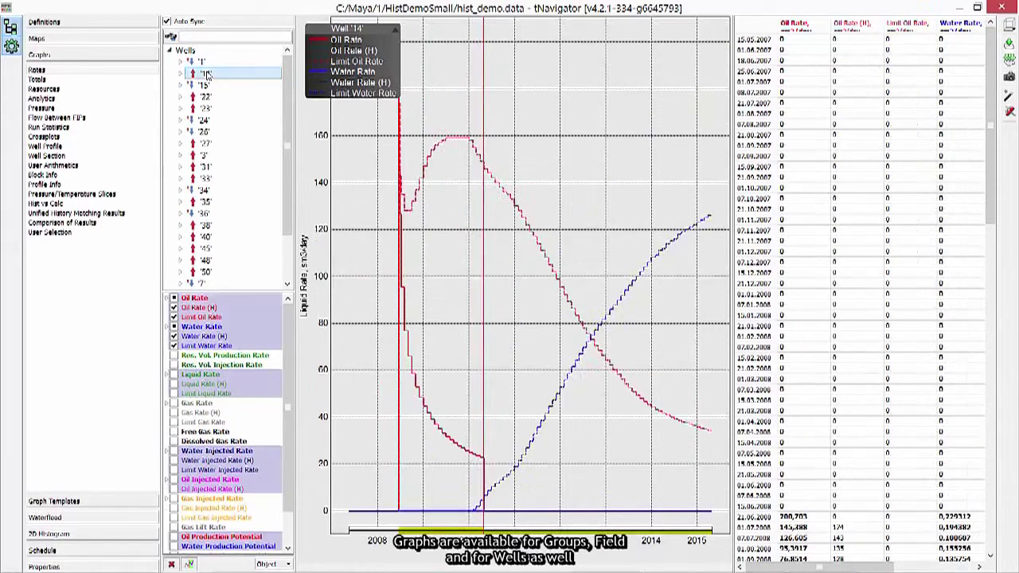
{"action": "left_click", "coordinate": [212, 98]}
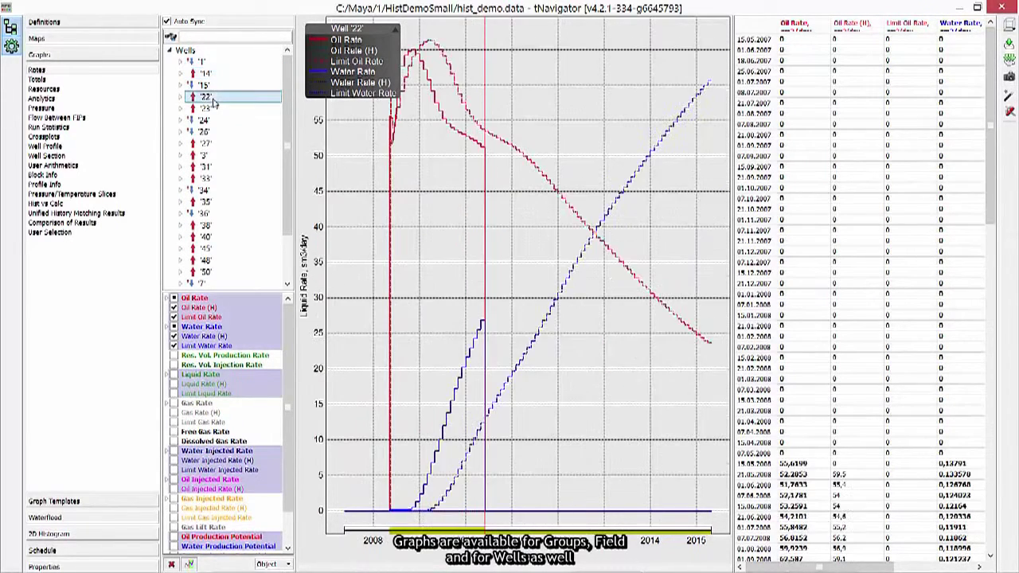
{"action": "left_click", "coordinate": [215, 108]}
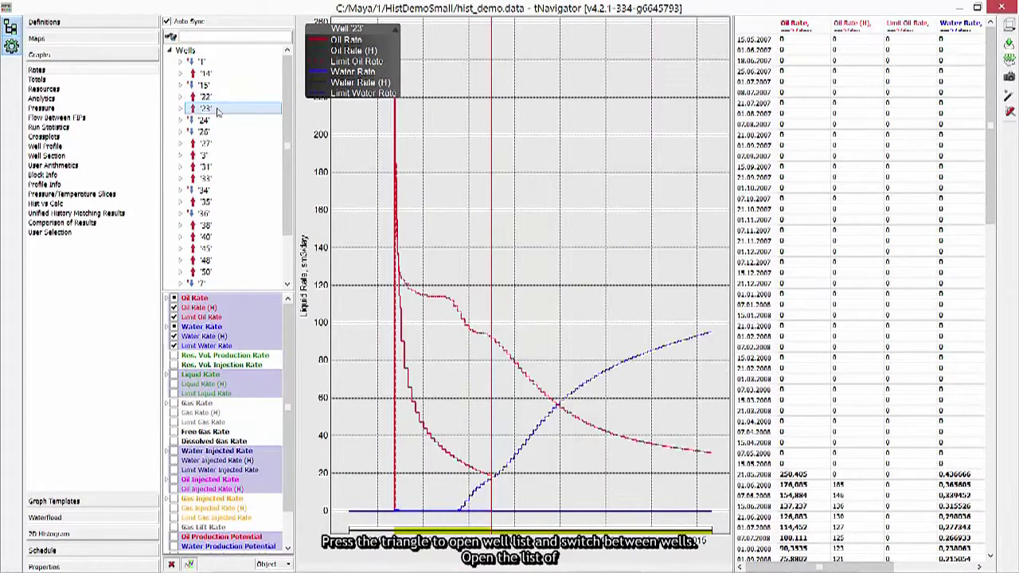
{"action": "left_click", "coordinate": [206, 96]}
Graph well 22's connections [18, 20, 4] through [18, 20, 7], then return to FIELD.
{"action": "left_click", "coordinate": [180, 96]}
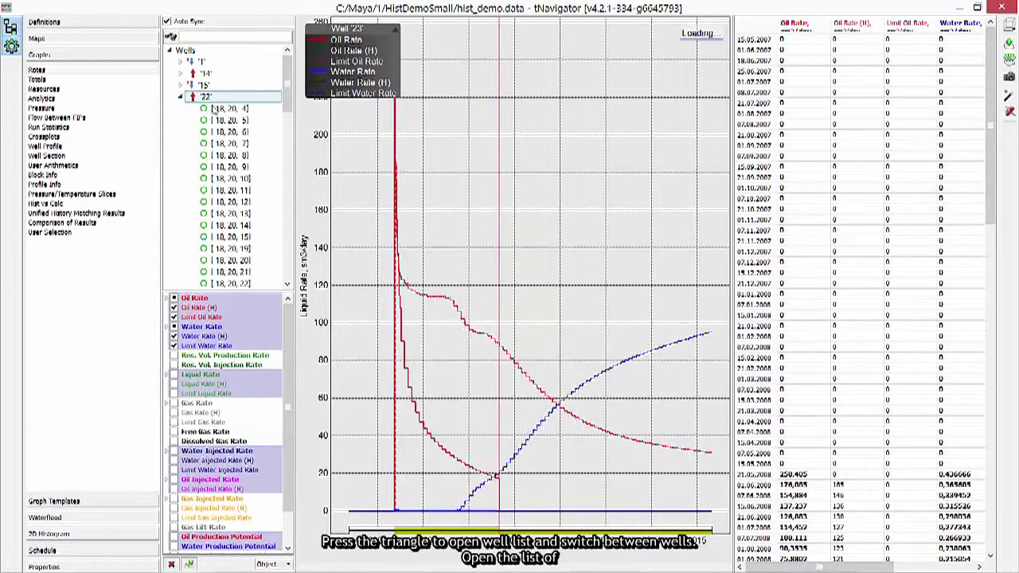
{"action": "left_click", "coordinate": [213, 109]}
{"action": "left_click", "coordinate": [239, 120]}
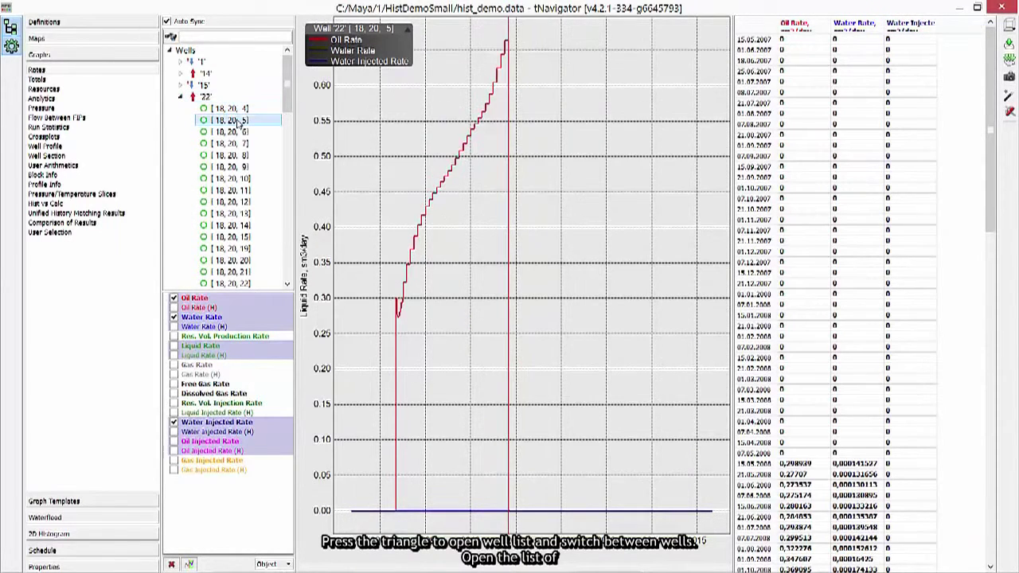
{"action": "left_click", "coordinate": [240, 132]}
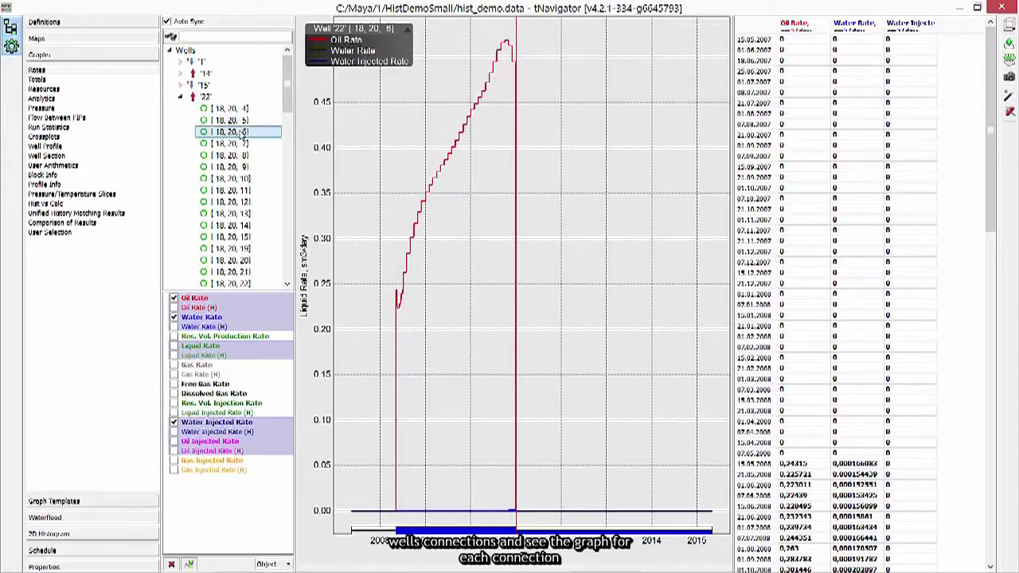
{"action": "left_click", "coordinate": [239, 144]}
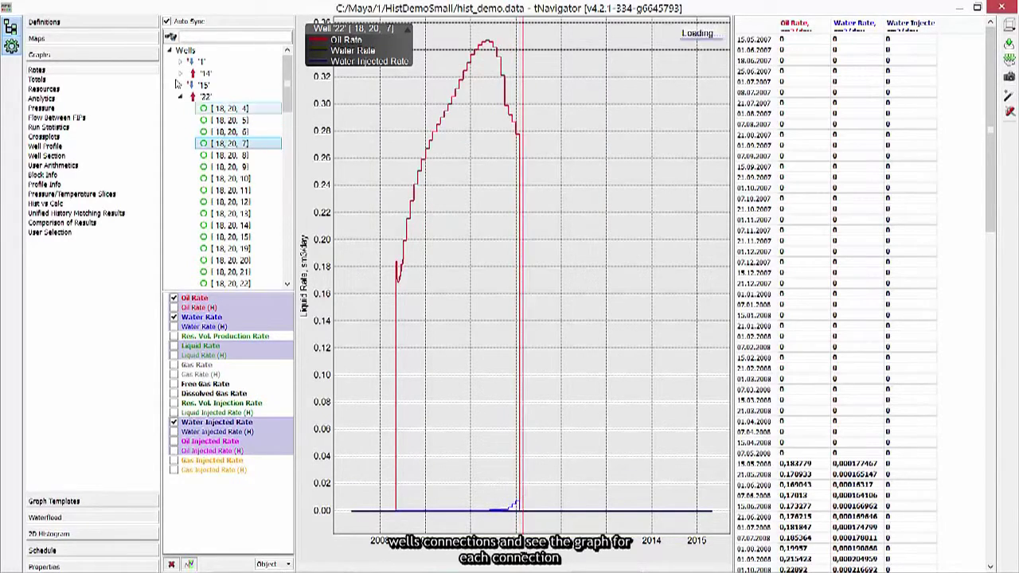
{"action": "left_click", "coordinate": [187, 51]}
Check the Totals and average Pressure graphs, including well 22's bottom hole pressure.
{"action": "left_click", "coordinate": [101, 82]}
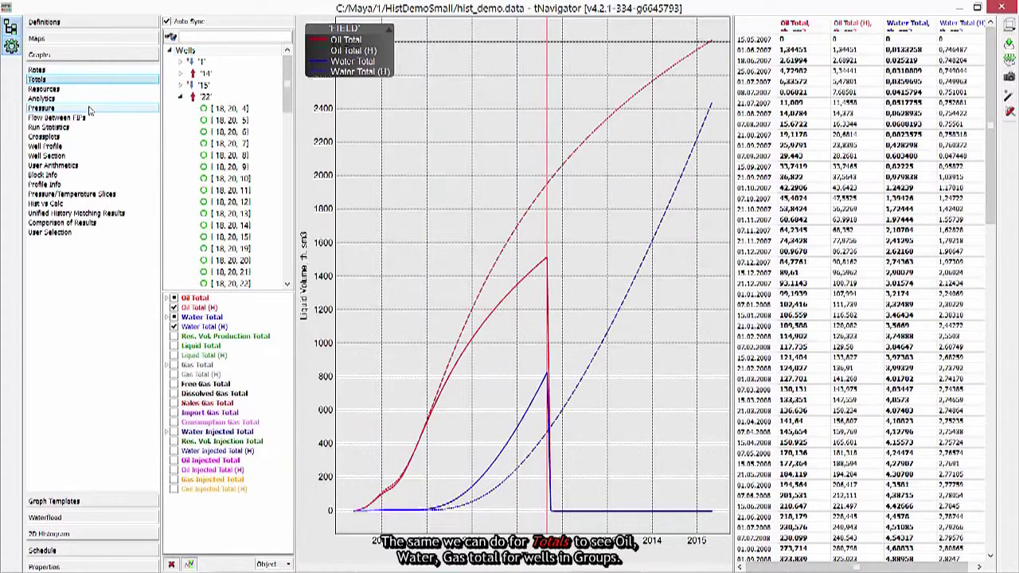
{"action": "left_click", "coordinate": [140, 107]}
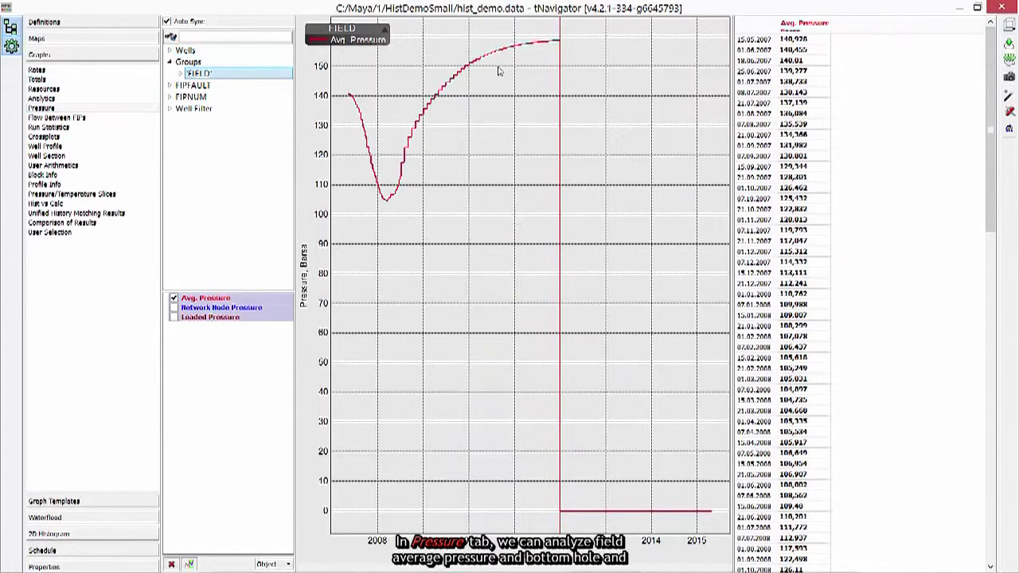
{"action": "left_click", "coordinate": [170, 52]}
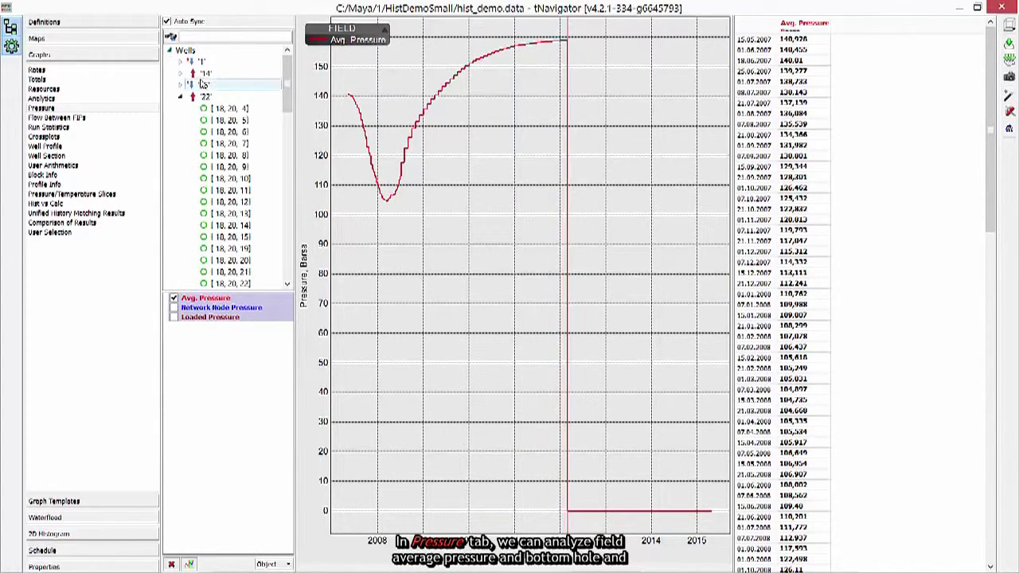
{"action": "left_click", "coordinate": [204, 97]}
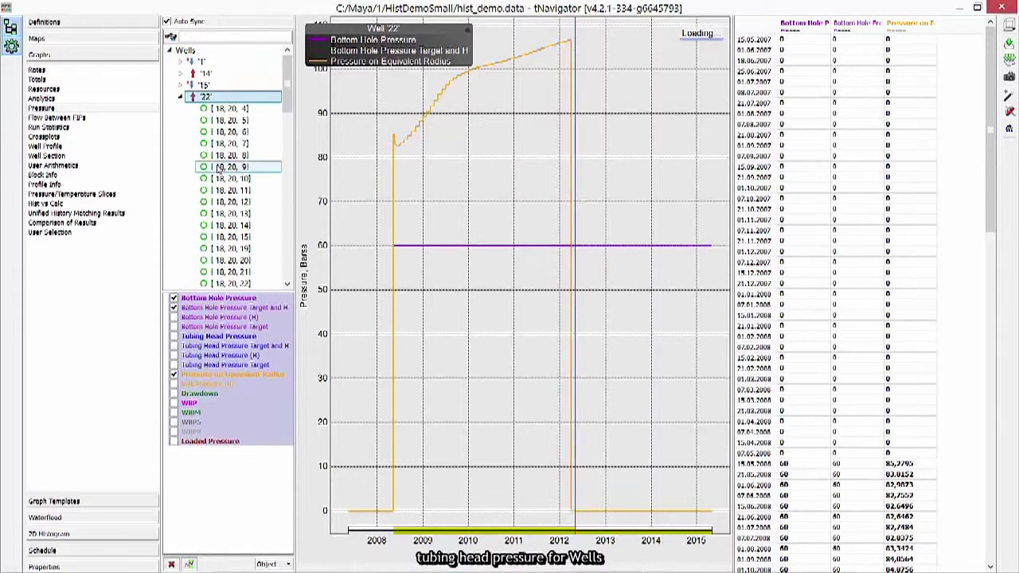
Show well 14's pressure, then its rate graphs, and select the whole data table.
{"action": "left_click", "coordinate": [207, 74]}
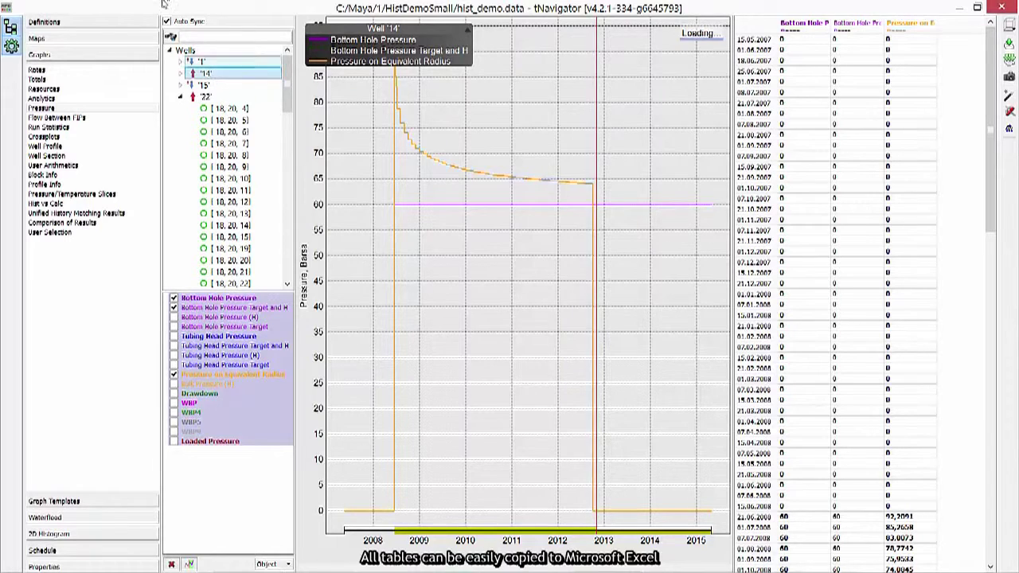
{"action": "left_click", "coordinate": [35, 72]}
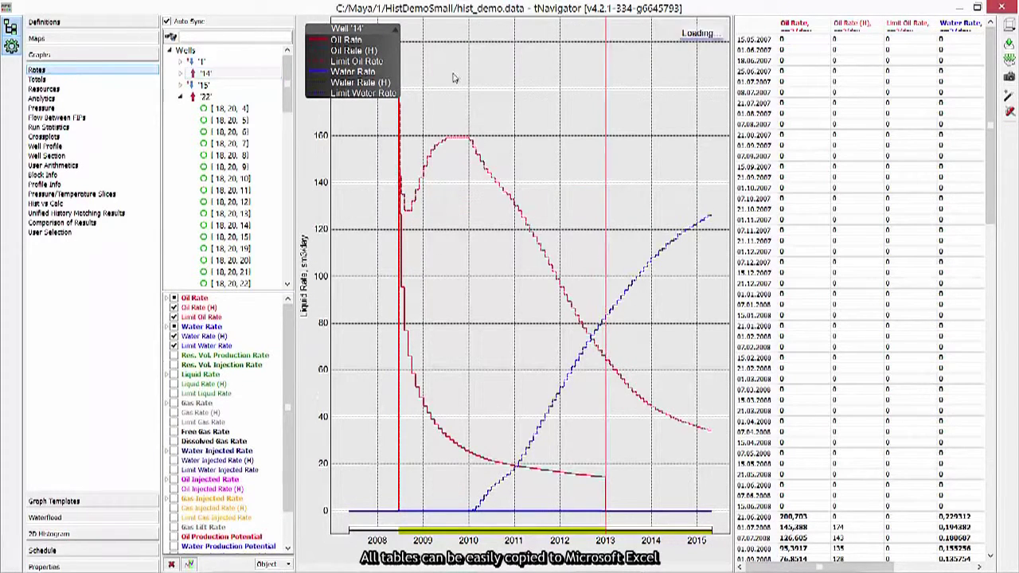
{"action": "left_click", "coordinate": [737, 24]}
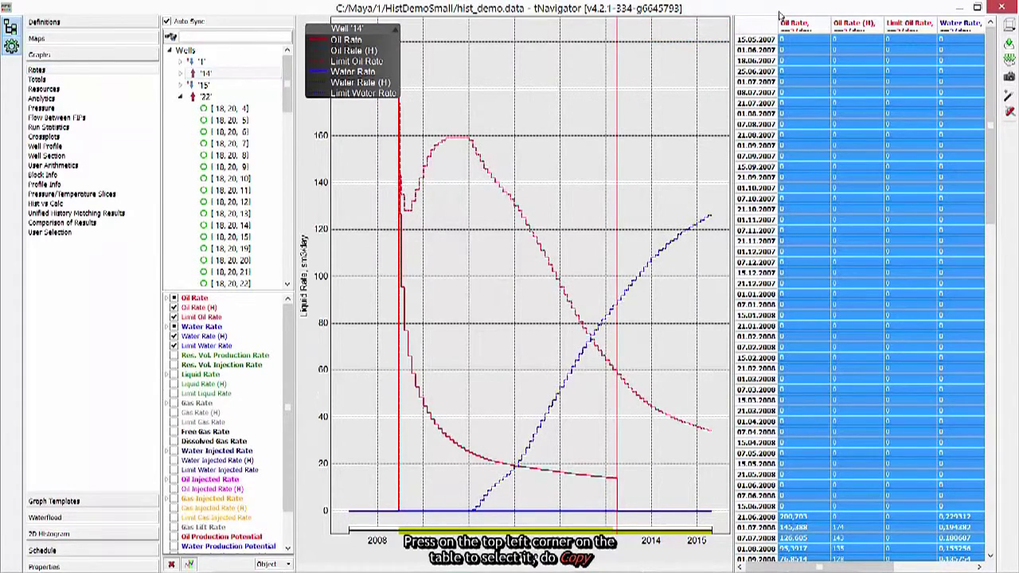
Paste well 14's rate table into the Excel workbook at A1 and widen column A.
{"action": "mouse_move", "coordinate": [714, 557]}
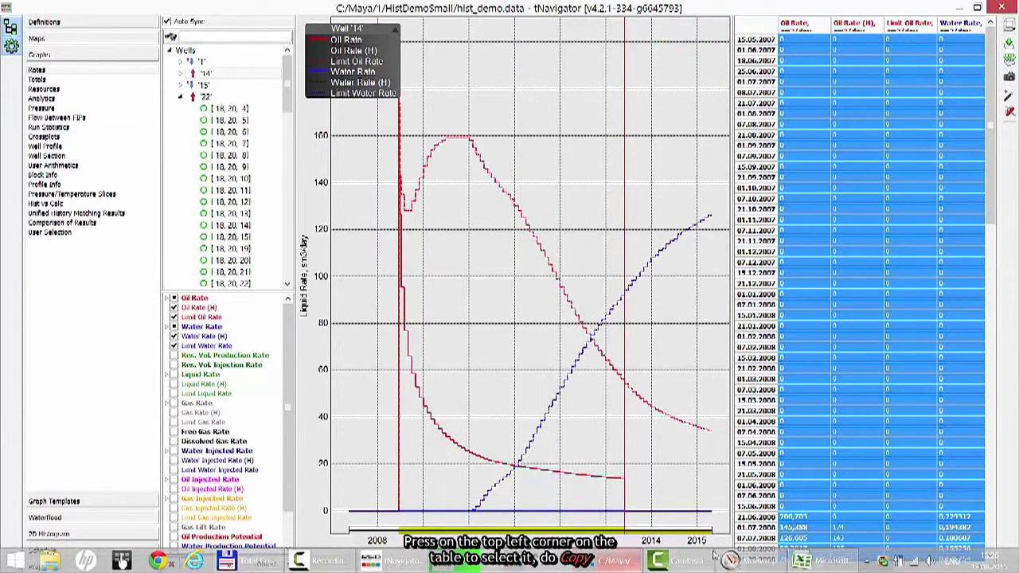
{"action": "left_click", "coordinate": [804, 562]}
{"action": "key", "text": "ctrl+v"}
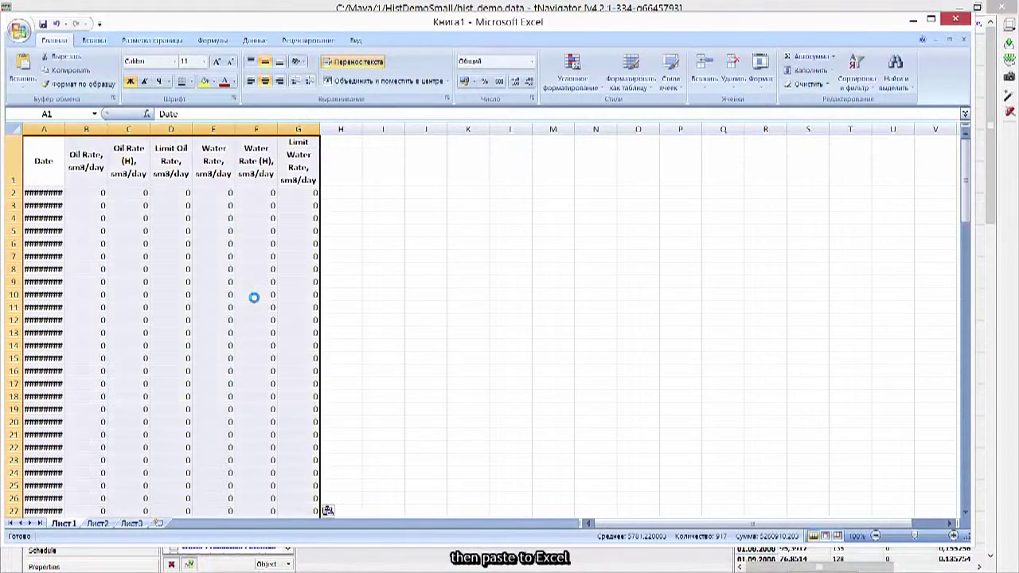
{"action": "left_click_drag", "start_coordinate": [66, 131], "coordinate": [91, 133]}
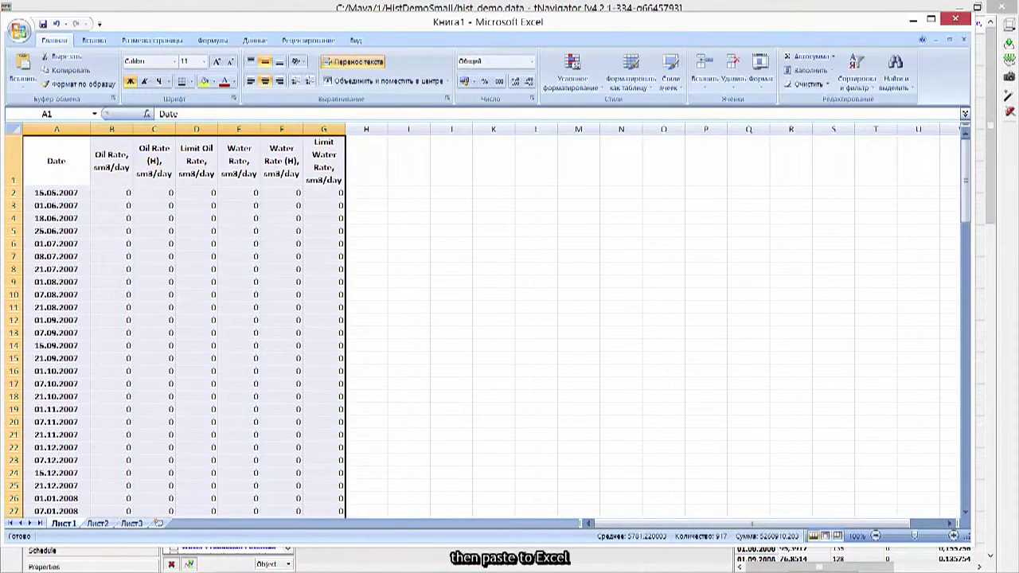
{"action": "left_click_drag", "start_coordinate": [966, 191], "coordinate": [961, 159]}
Create Cross-Section 1 between two points on the 3D model, then adjust its plane.
{"action": "left_click", "coordinate": [913, 19]}
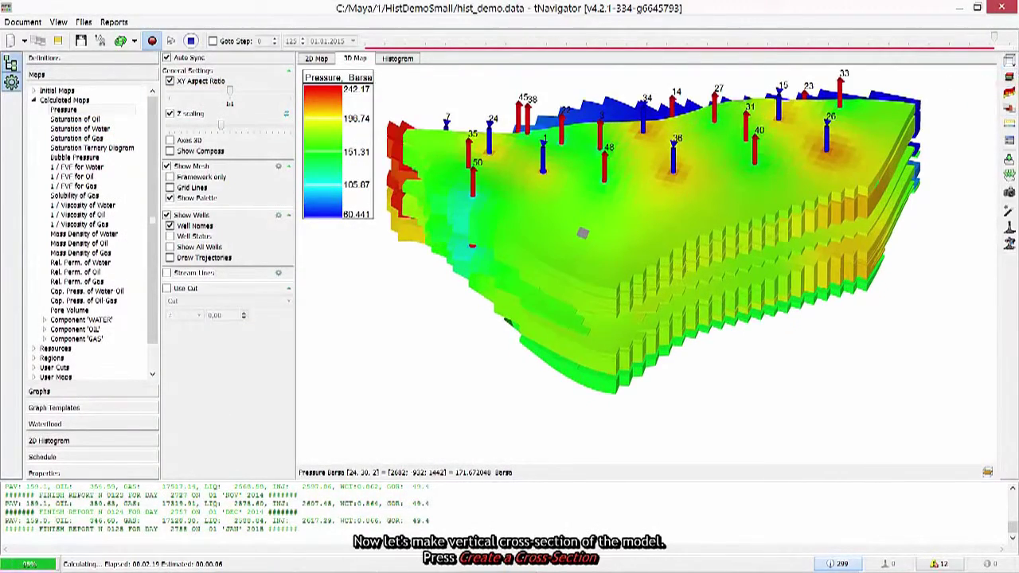
{"action": "left_click", "coordinate": [1011, 93]}
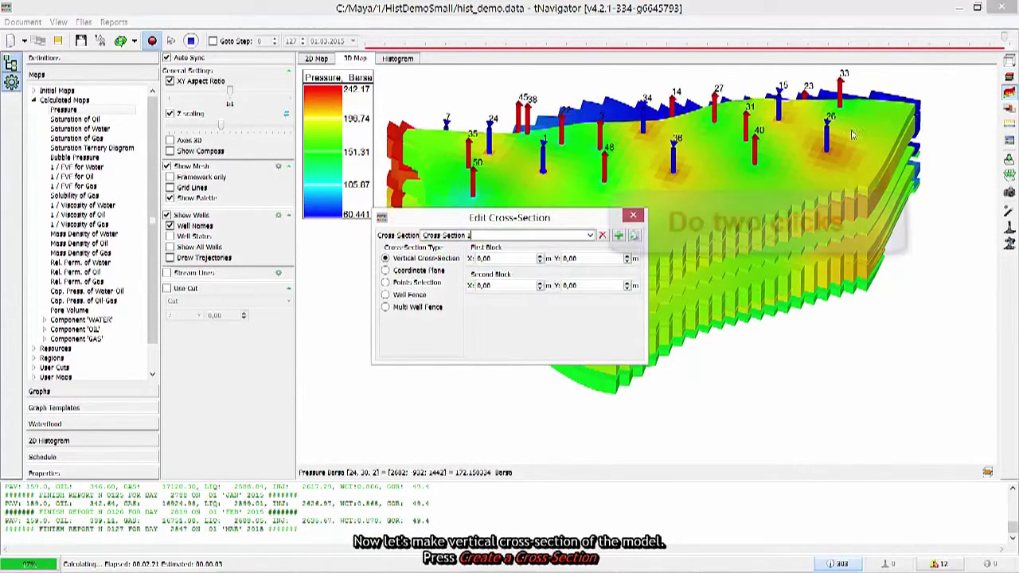
{"action": "left_click_drag", "start_coordinate": [516, 219], "coordinate": [476, 313]}
{"action": "left_click", "coordinate": [470, 224]}
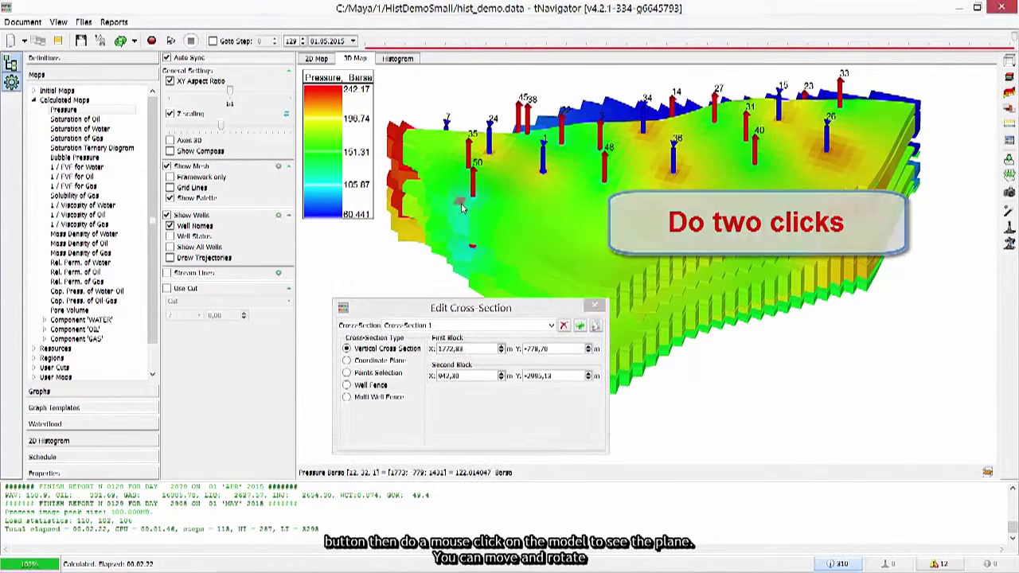
{"action": "left_click", "coordinate": [777, 137]}
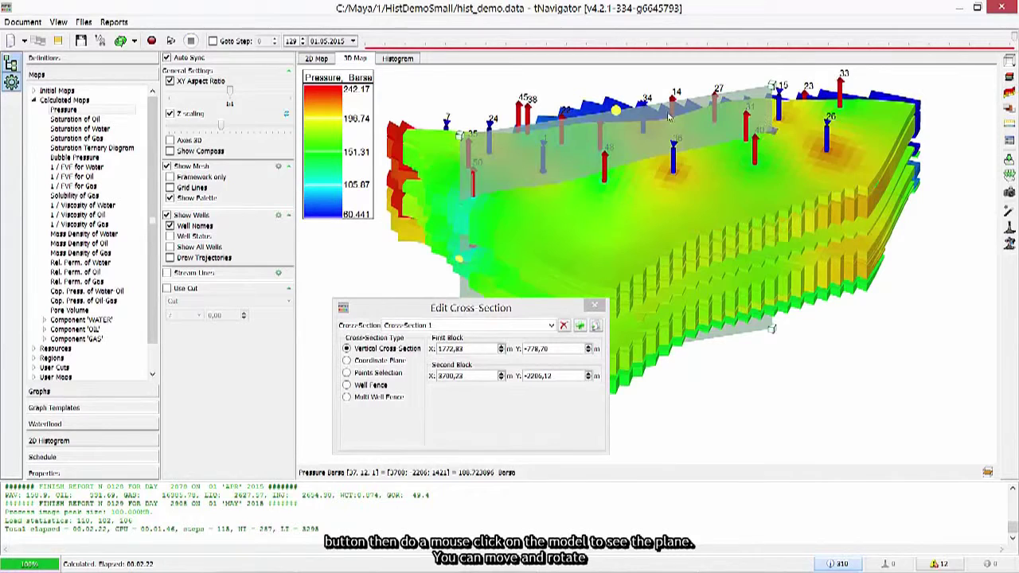
{"action": "left_click_drag", "start_coordinate": [623, 116], "coordinate": [658, 106]}
{"action": "left_click_drag", "start_coordinate": [776, 88], "coordinate": [783, 113]}
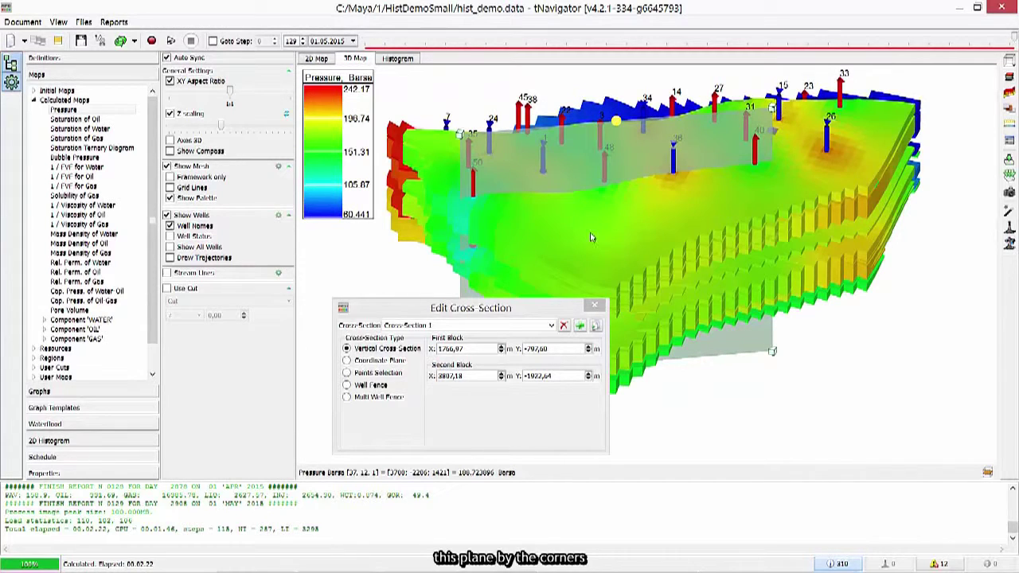
Show Cross-Section 1 as a 2D Saturation of Oil map rewound to step 67 (01.03.2010).
{"action": "left_click", "coordinate": [598, 307]}
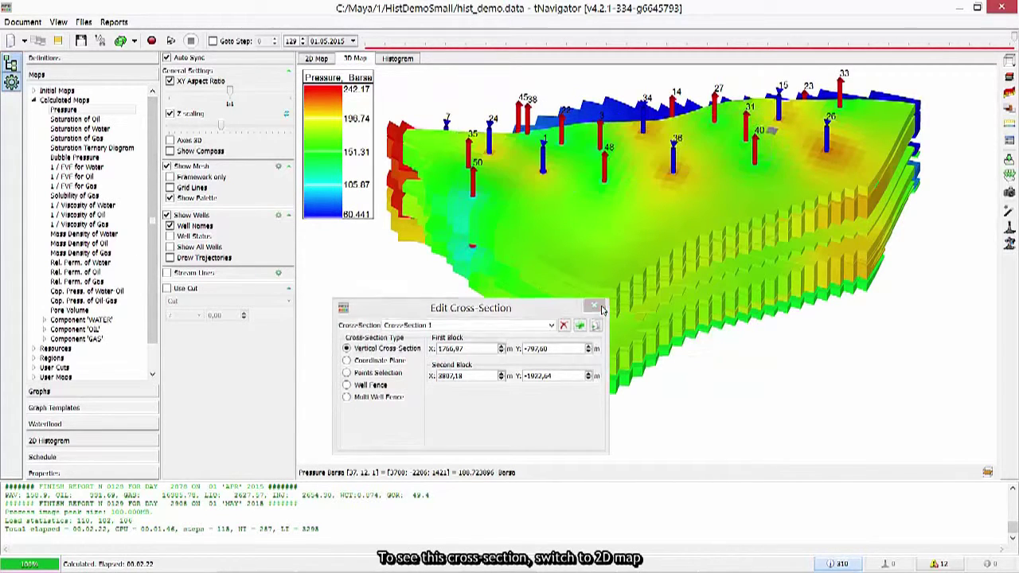
{"action": "left_click", "coordinate": [316, 59]}
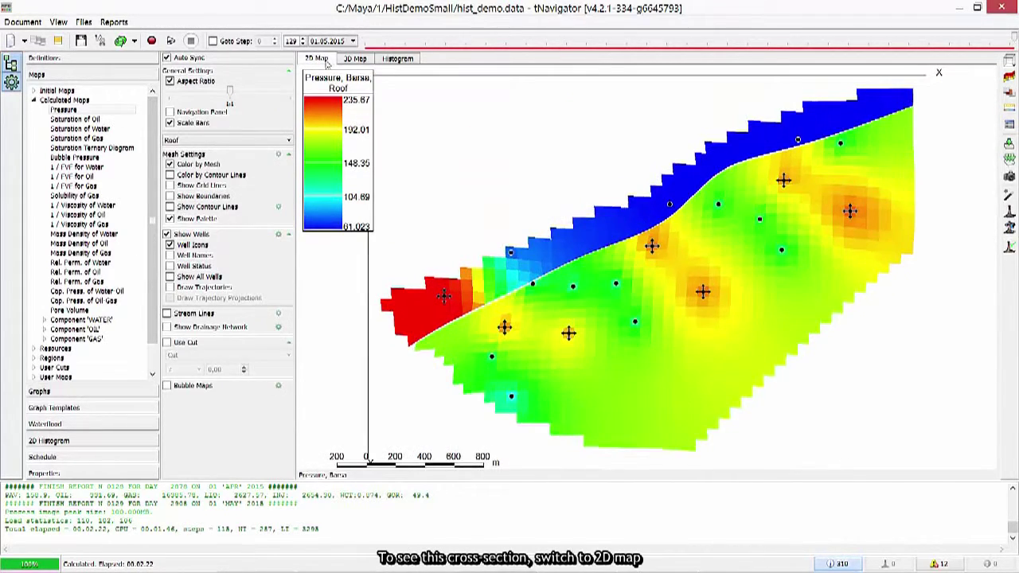
{"action": "left_click", "coordinate": [288, 143]}
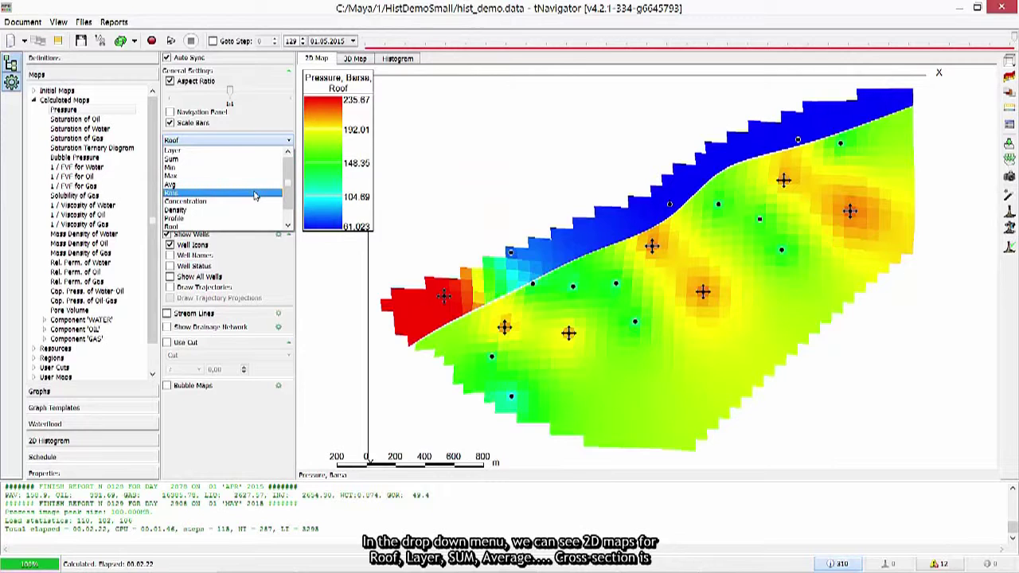
{"action": "left_click", "coordinate": [239, 226]}
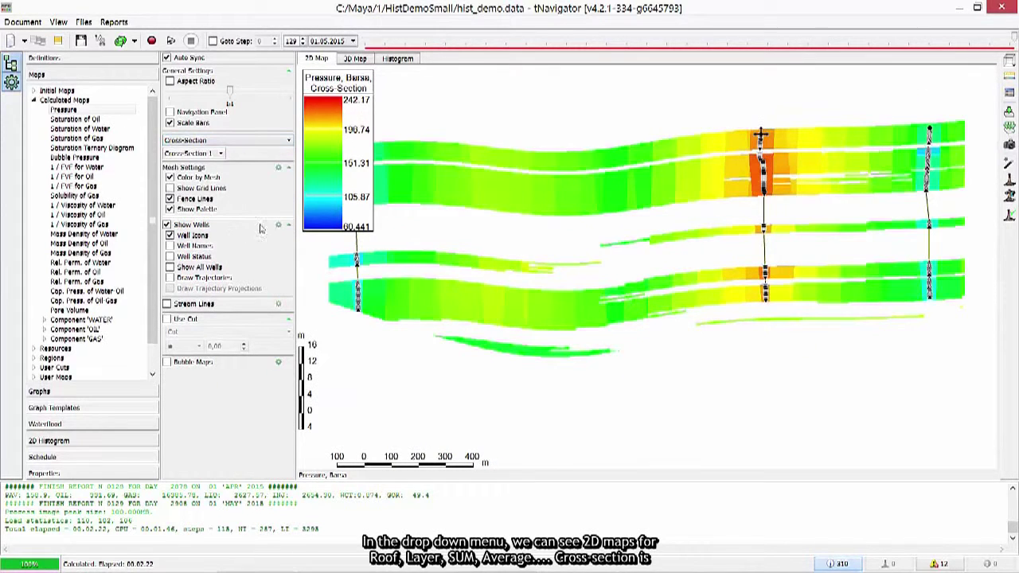
{"action": "scroll", "coordinate": [561, 230], "scroll_direction": "down", "scroll_amount": 2}
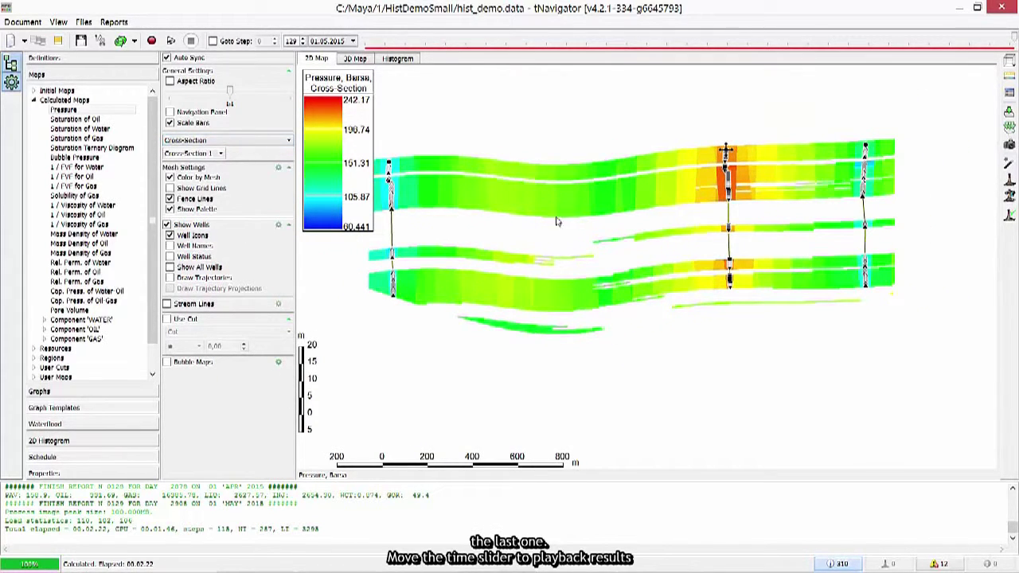
{"action": "left_click", "coordinate": [101, 121]}
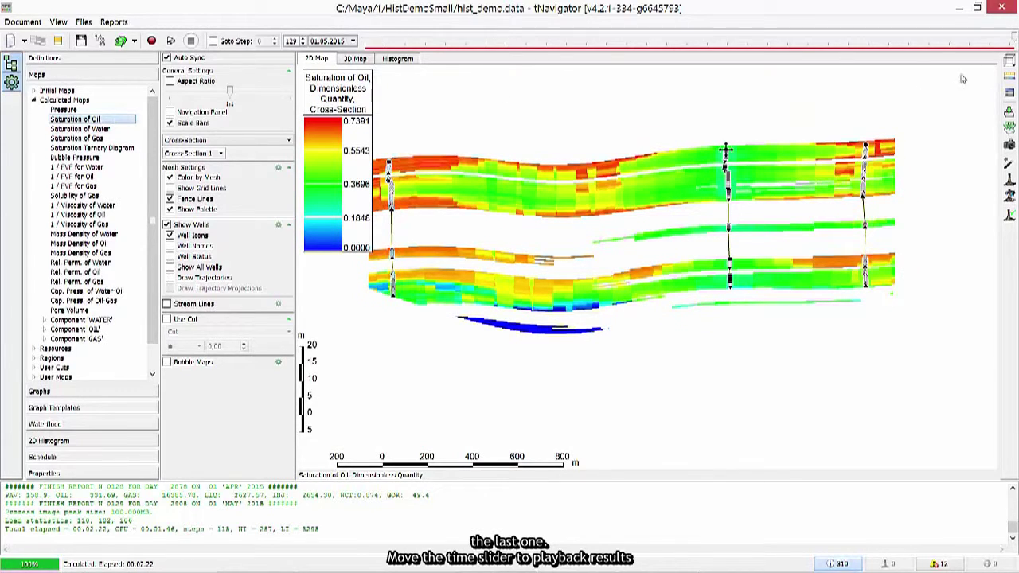
{"action": "left_click_drag", "start_coordinate": [1010, 40], "coordinate": [704, 71]}
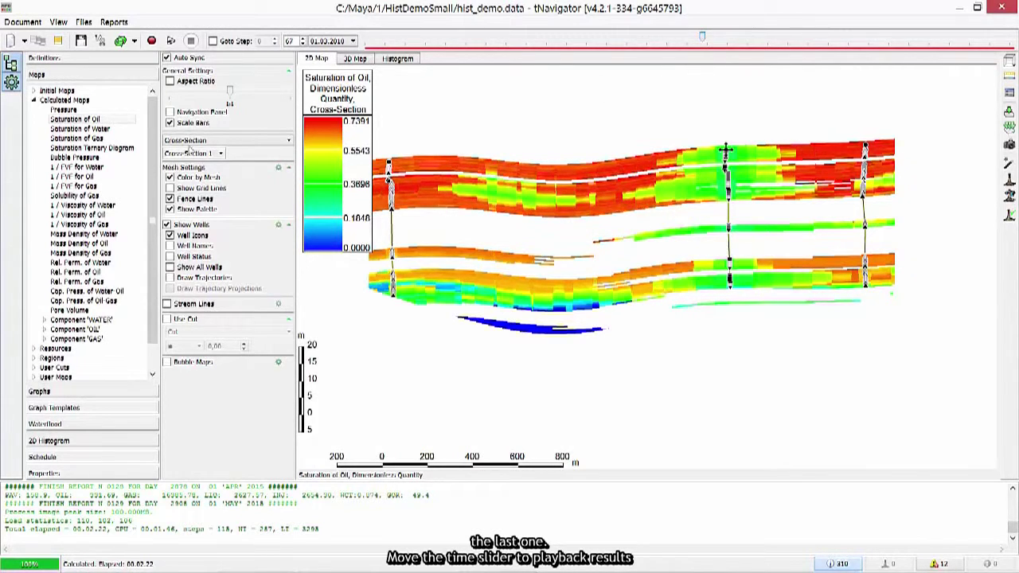
Switch the 2D map to Avg and label wells with their names and status.
{"action": "left_click", "coordinate": [278, 143]}
{"action": "left_click", "coordinate": [246, 157]}
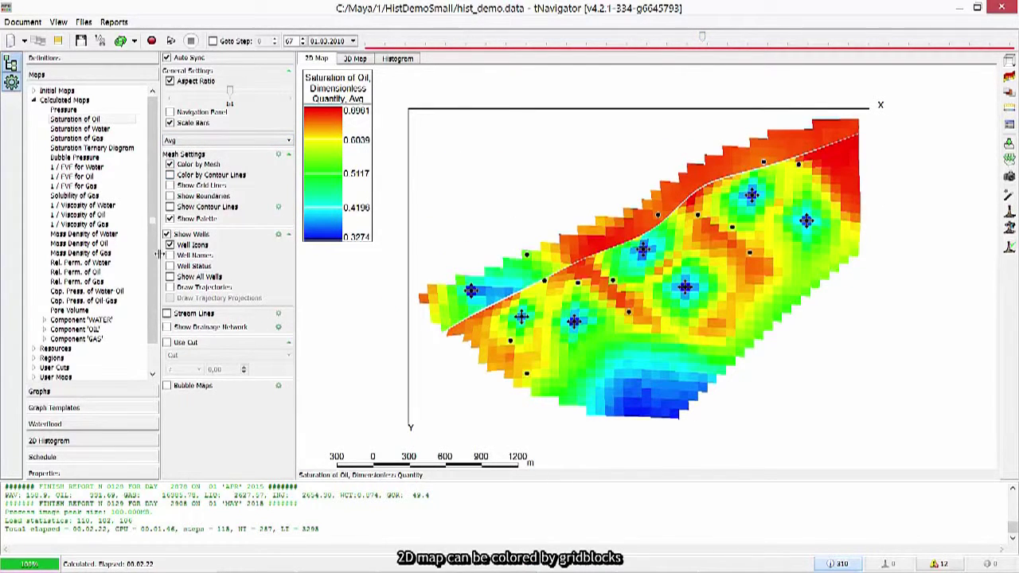
{"action": "left_click", "coordinate": [169, 256]}
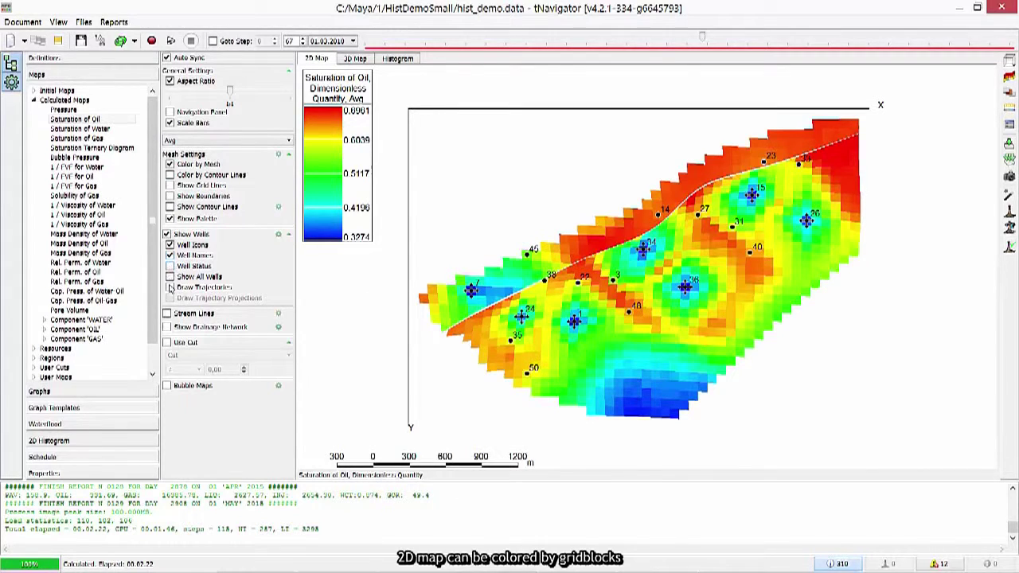
{"action": "left_click", "coordinate": [170, 268]}
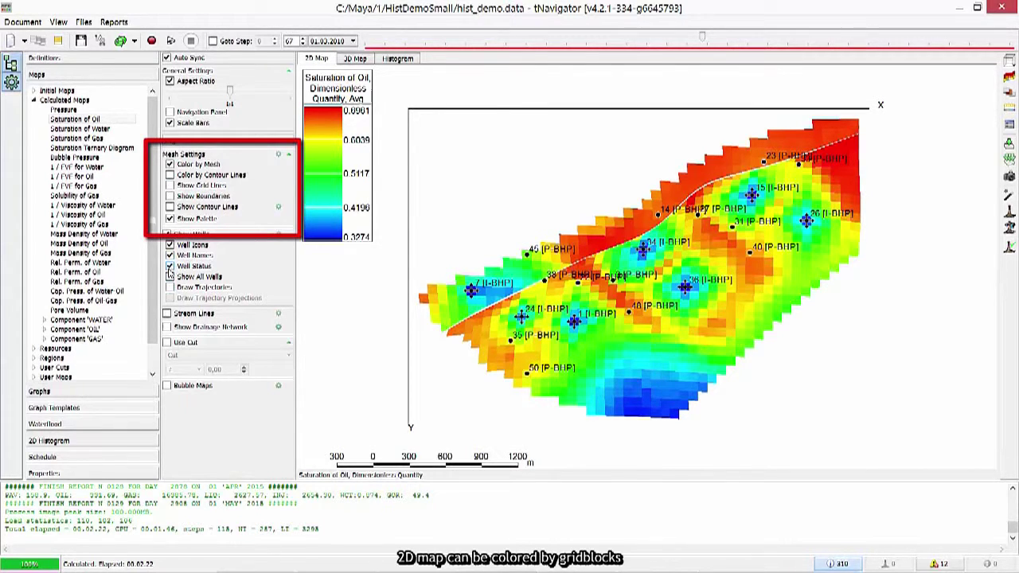
Colour the map by contour bands with contour lines drawn, grid lines left off.
{"action": "left_click", "coordinate": [169, 185]}
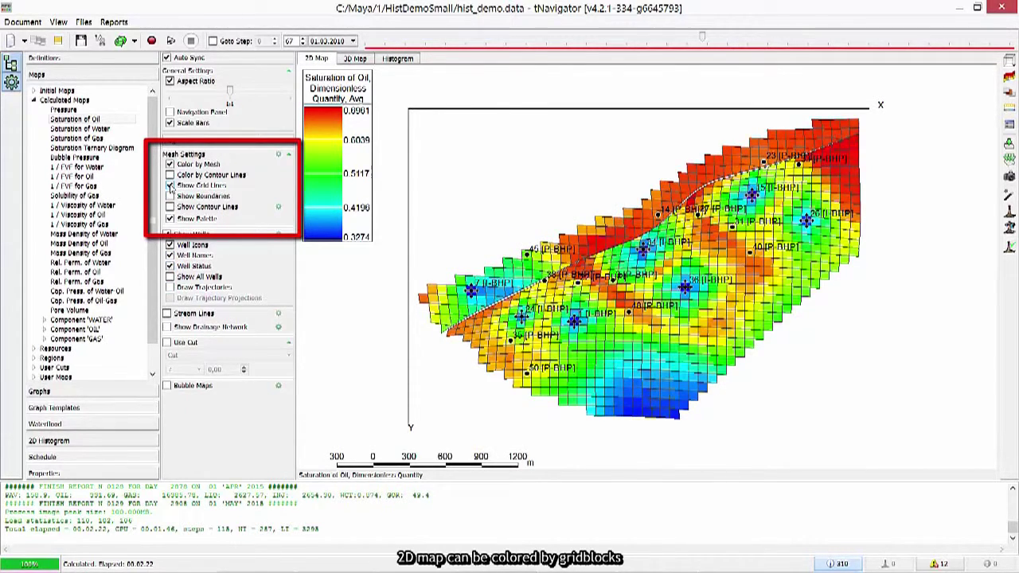
{"action": "left_click", "coordinate": [170, 186]}
{"action": "left_click", "coordinate": [170, 175]}
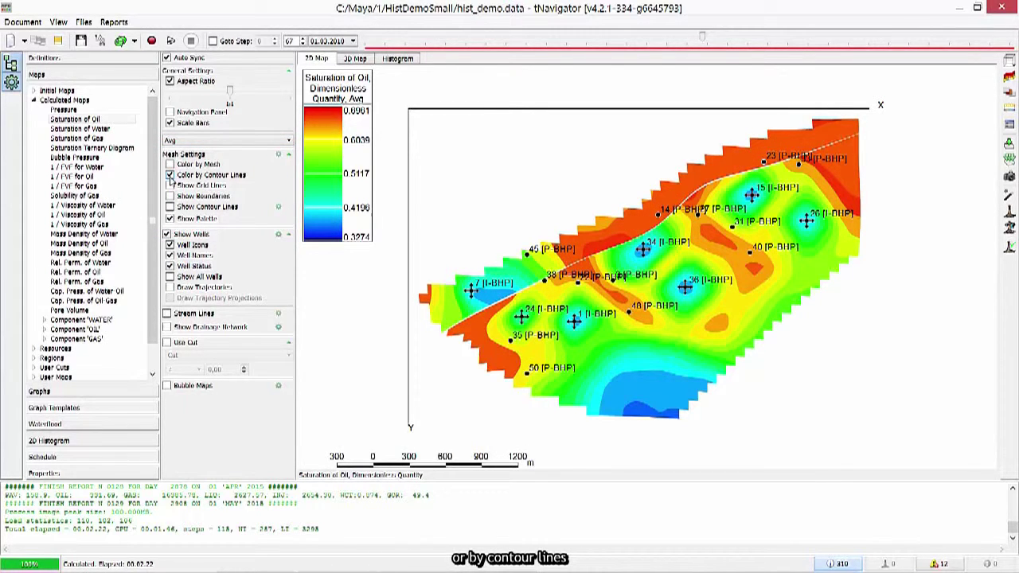
{"action": "scroll", "coordinate": [565, 224], "scroll_direction": "up", "scroll_amount": 2}
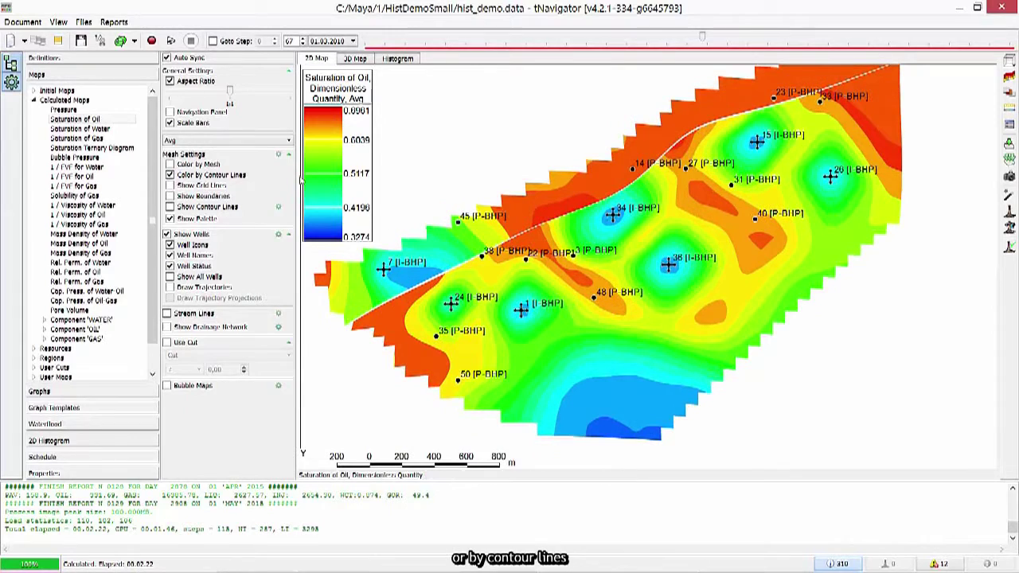
{"action": "left_click", "coordinate": [169, 207]}
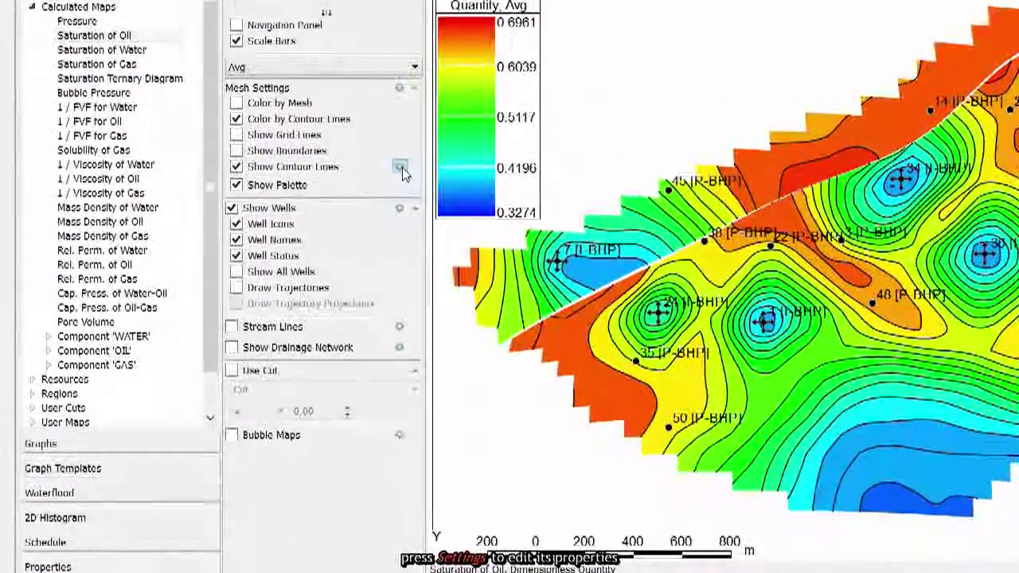
{"action": "left_click", "coordinate": [278, 208]}
{"action": "left_click_drag", "start_coordinate": [679, 41], "coordinate": [436, 42]}
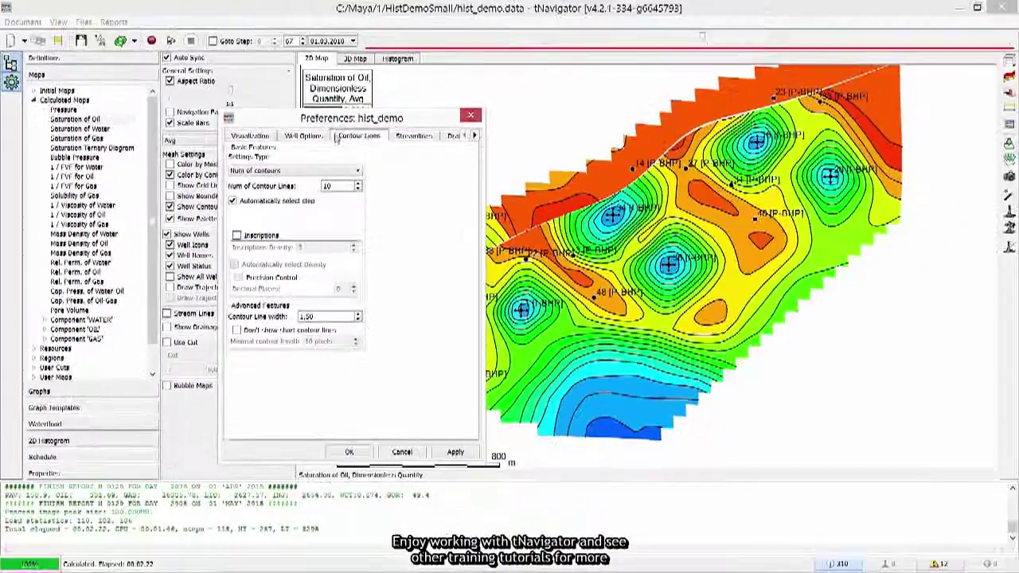
{"action": "left_click", "coordinate": [472, 117]}
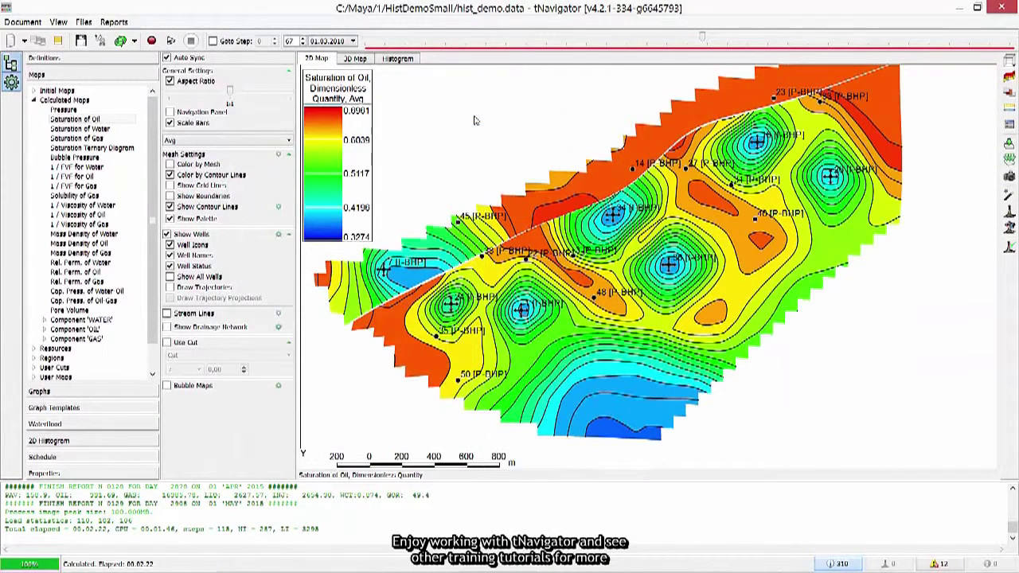